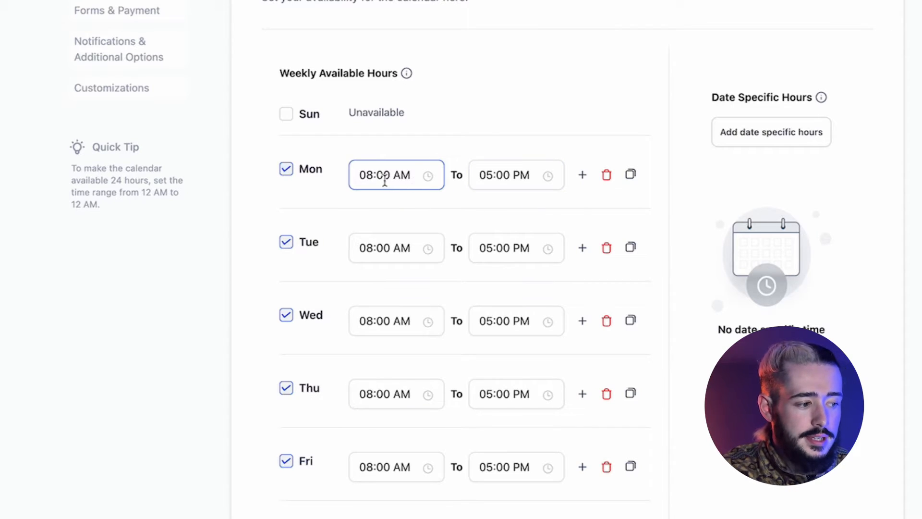
# Make Saturday available in the weekly hours, from 10:00 AM to 03:00 PM
pyautogui.scroll(-4, 339, 461)
pyautogui.click(286, 334)
pyautogui.click(377, 339)
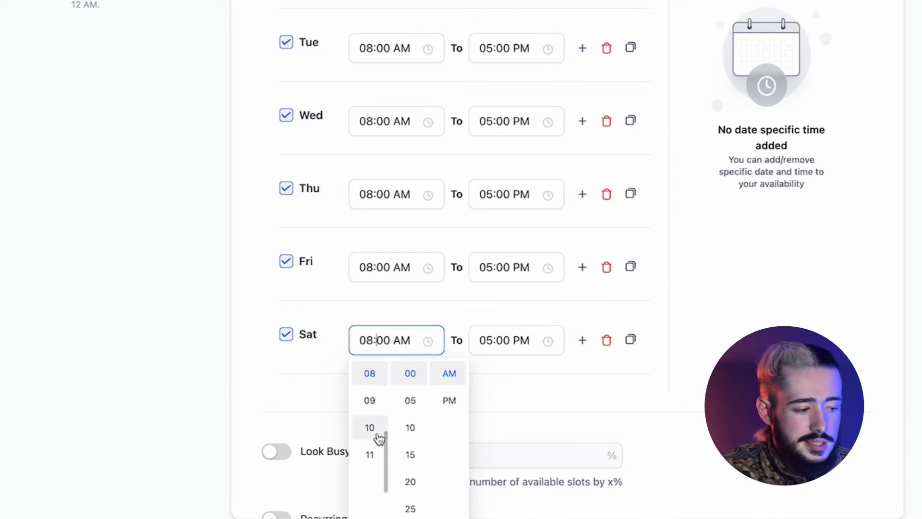
pyautogui.click(370, 427)
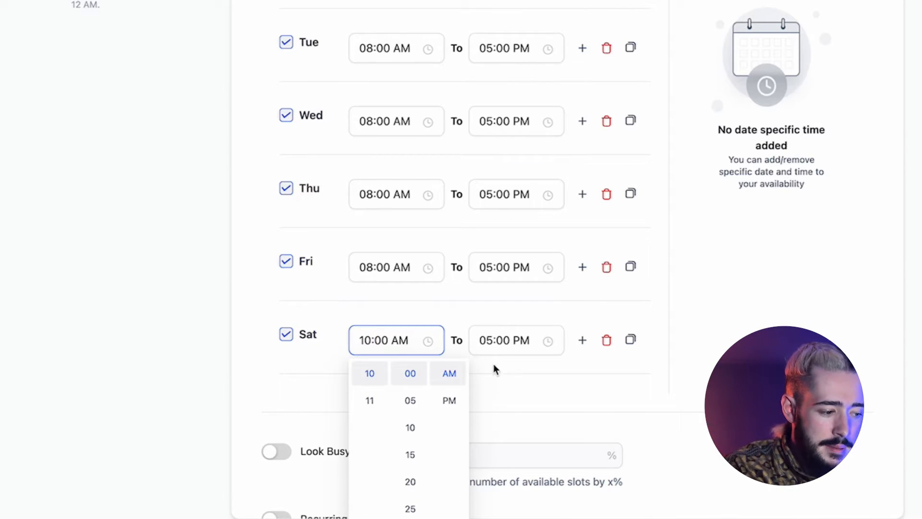
pyautogui.click(503, 341)
pyautogui.scroll(3, 499, 413)
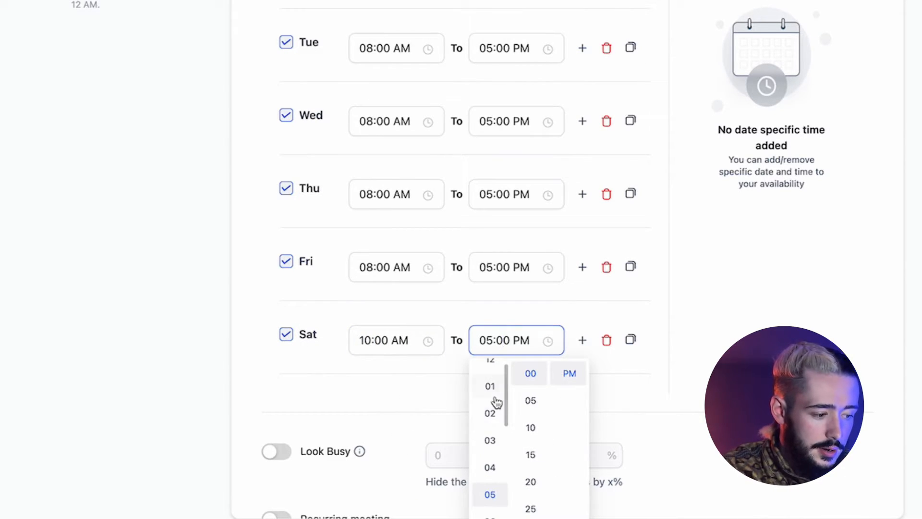
pyautogui.click(493, 453)
pyautogui.click(716, 404)
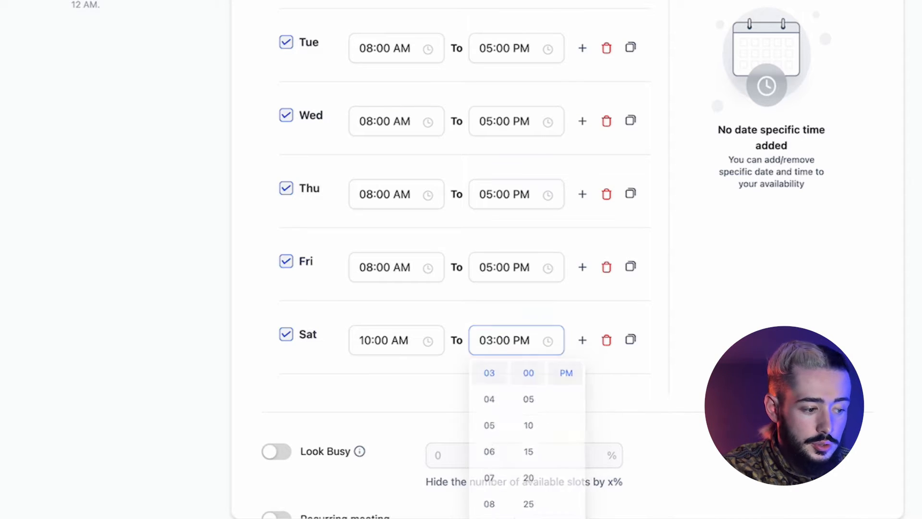
# Set the calendar's minimum scheduling notice to 8 hours
pyautogui.scroll(-8, 716, 404)
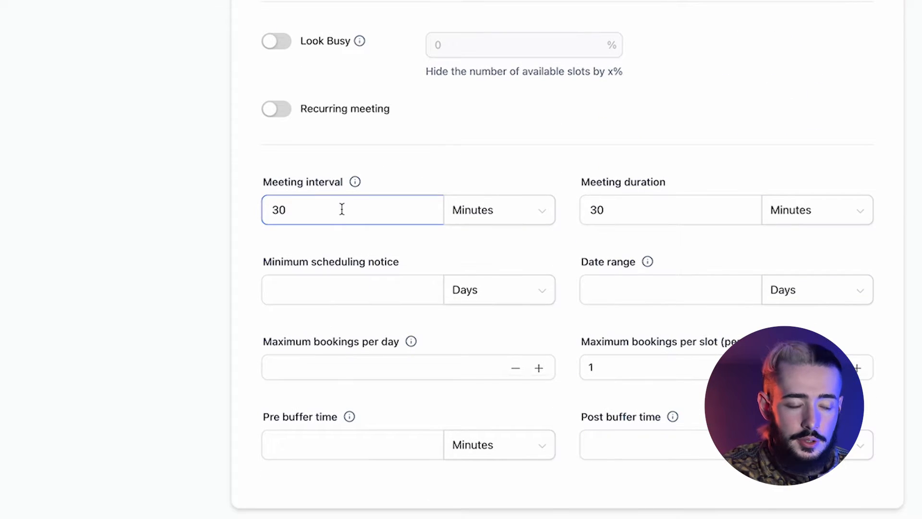
pyautogui.click(595, 212)
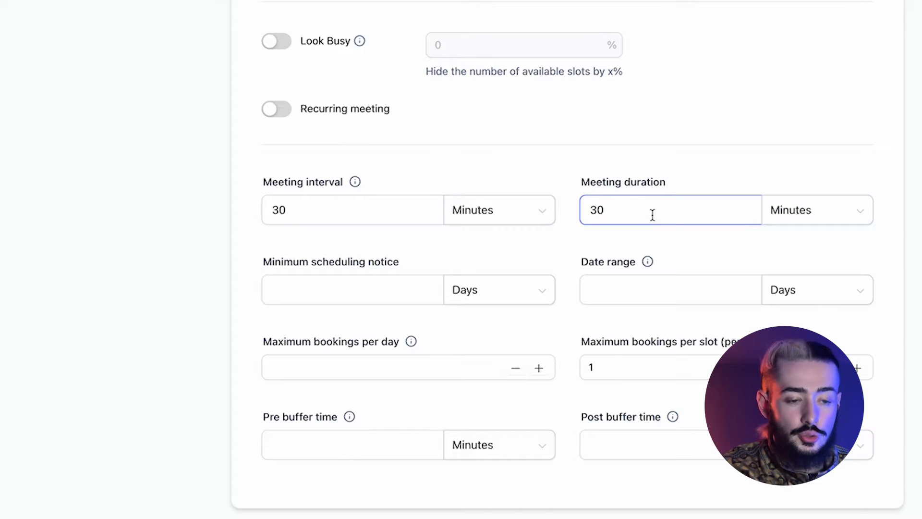
pyautogui.click(369, 294)
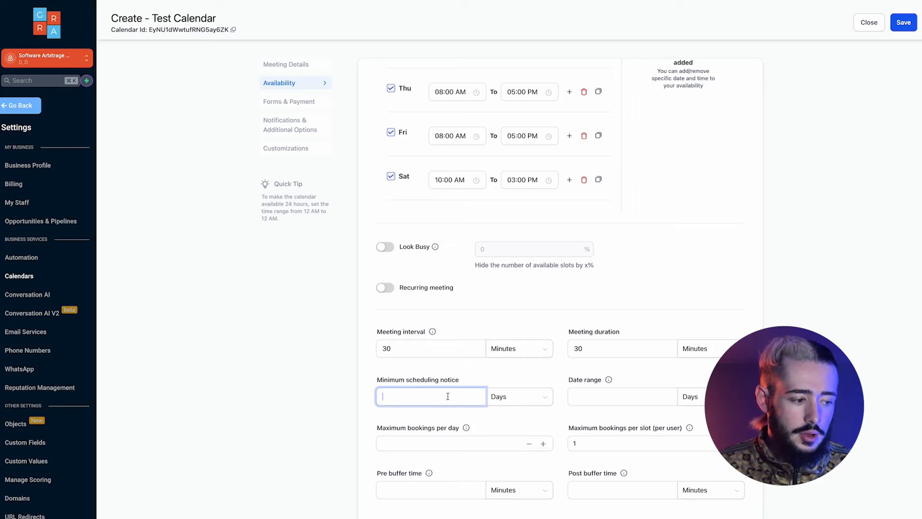
pyautogui.write('1')
pyautogui.write('8')
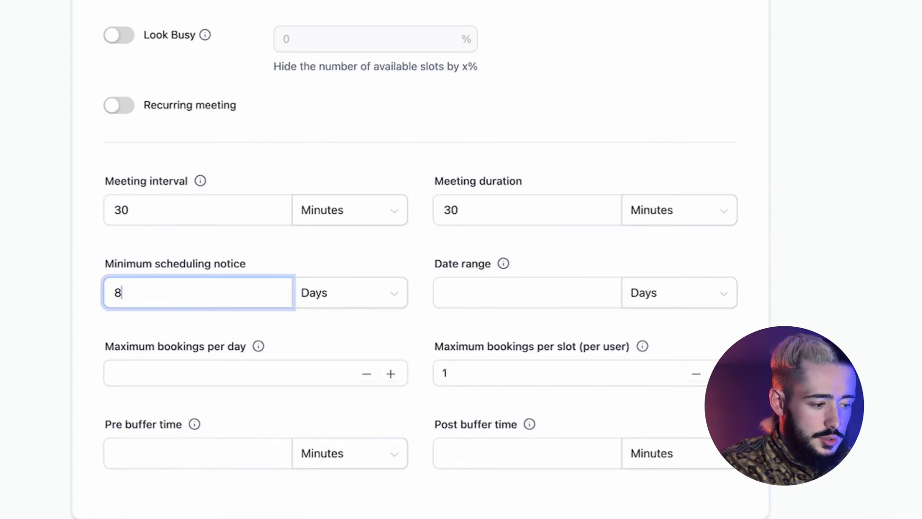
pyautogui.click(396, 319)
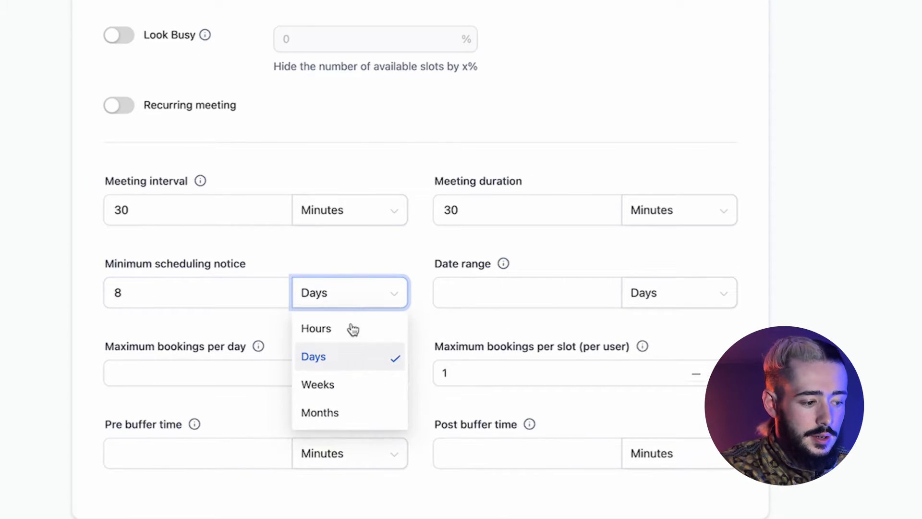
pyautogui.click(353, 329)
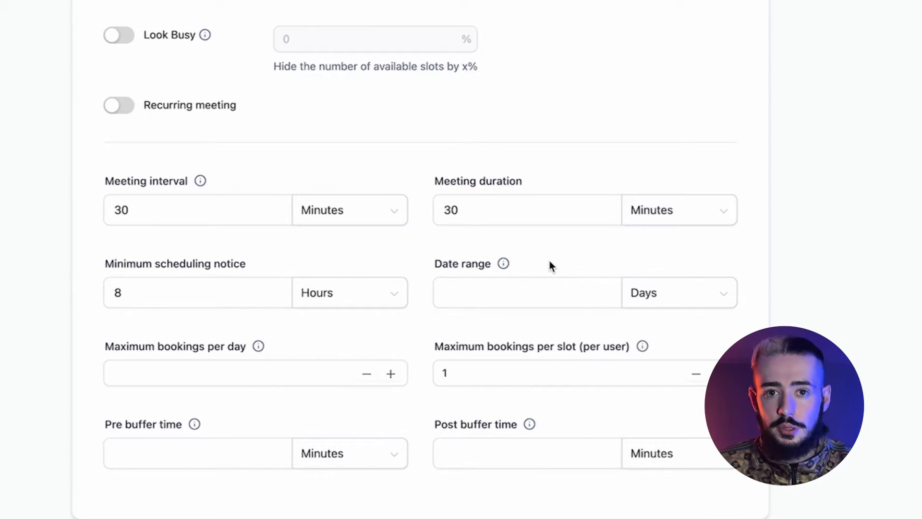
# Set the calendar's booking date range to 4 weeks
pyautogui.click(532, 284)
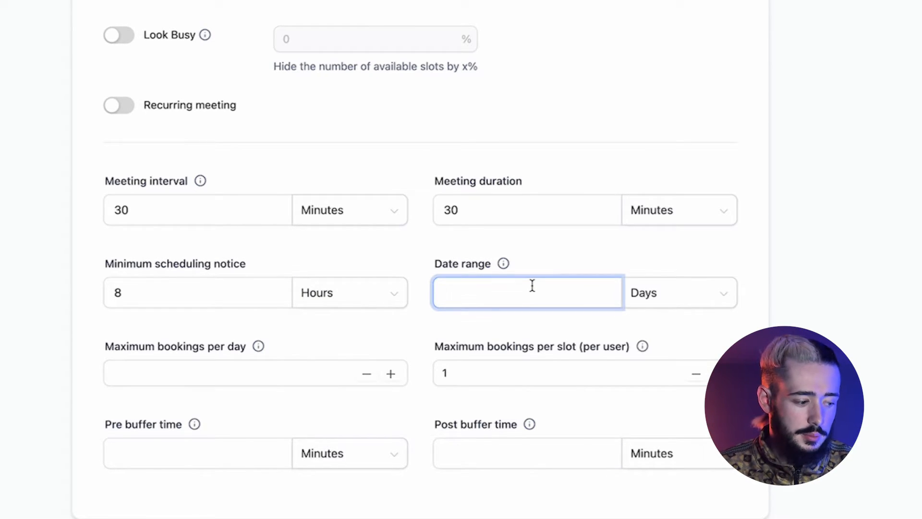
pyautogui.write('4')
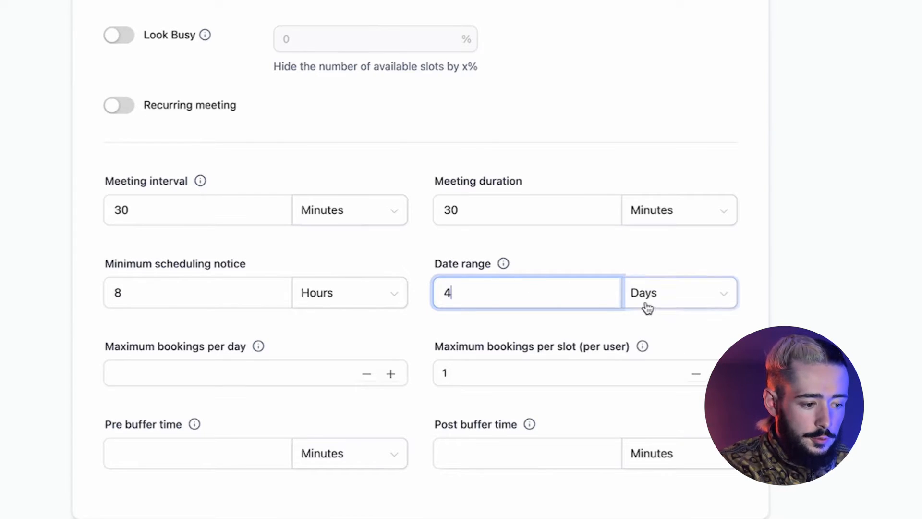
pyautogui.click(659, 308)
pyautogui.click(655, 356)
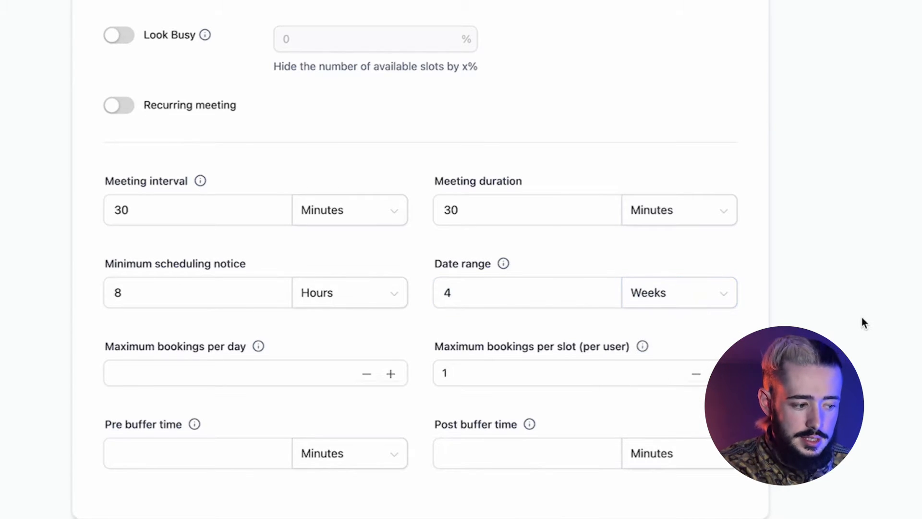
# Review the Forms & Payment and Customizations settings of Test Calendar and save the calendar
pyautogui.scroll(-1, 862, 317)
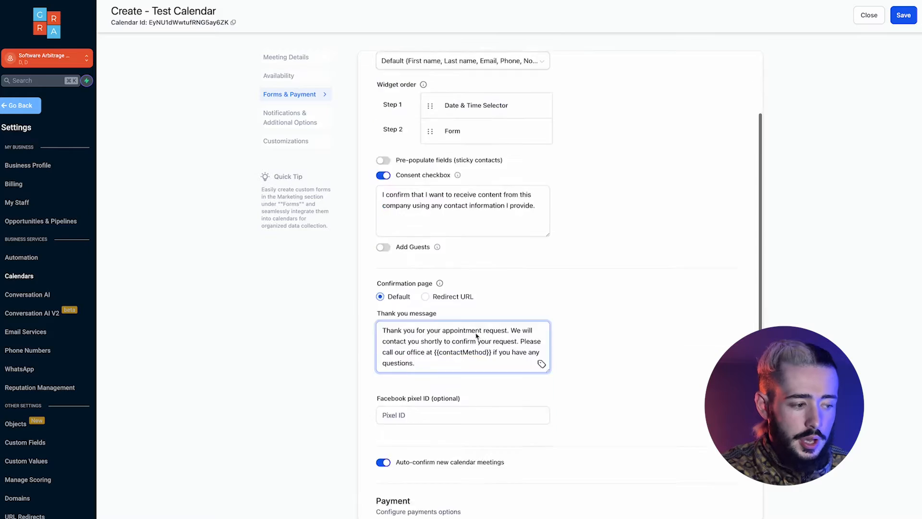
pyautogui.scroll(-1, 461, 307)
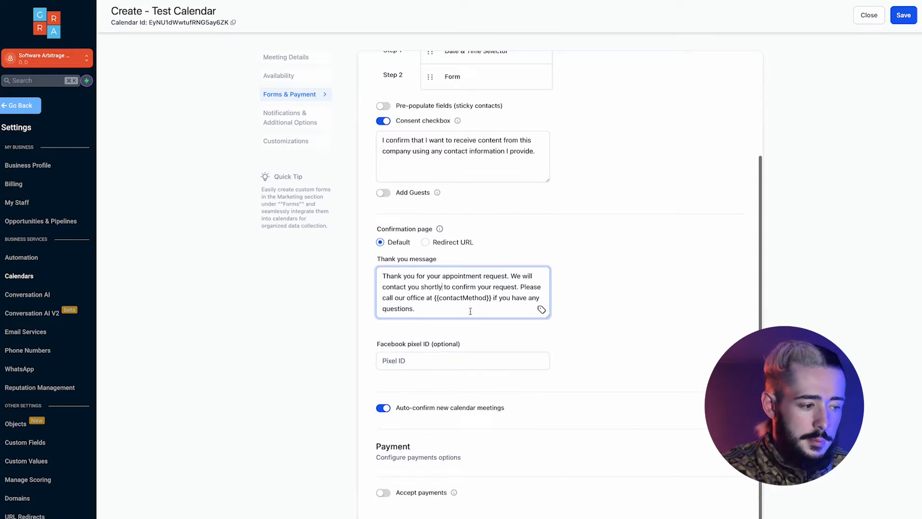
pyautogui.click(904, 15)
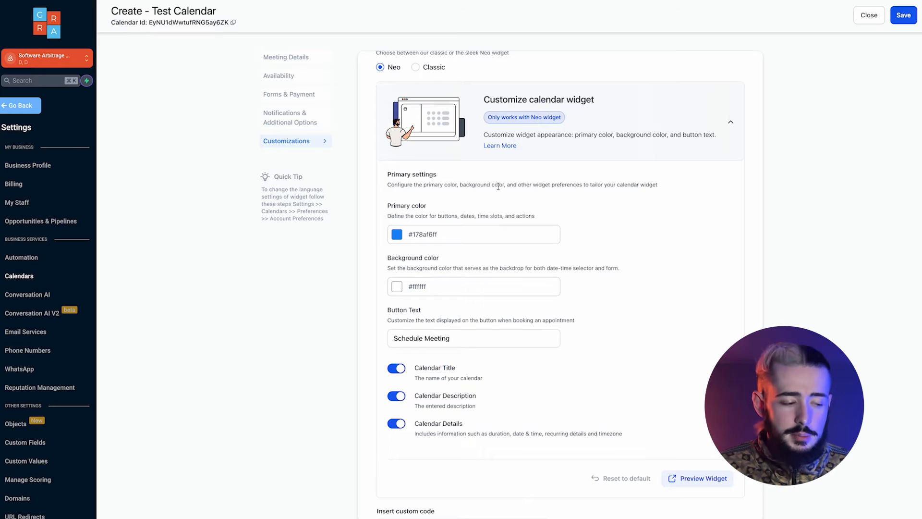
pyautogui.scroll(-3, 498, 186)
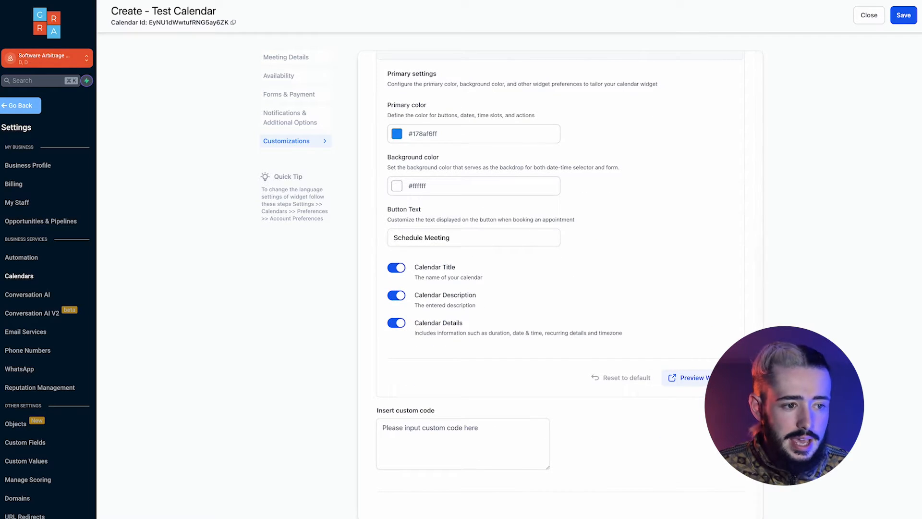
pyautogui.scroll(6, 759, 216)
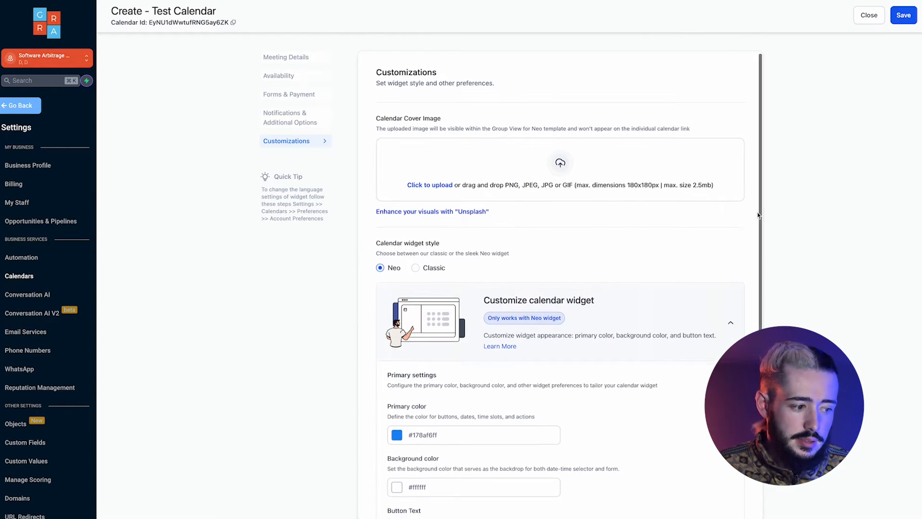
pyautogui.scroll(-6, 759, 215)
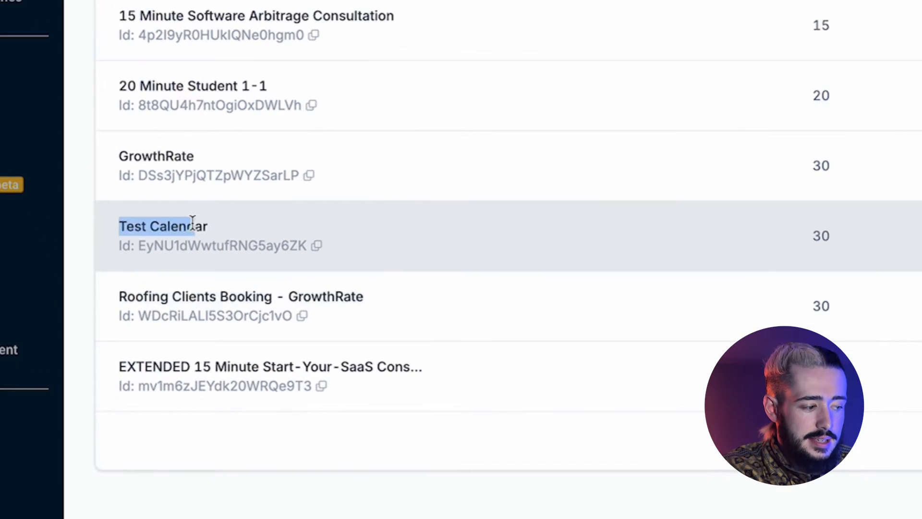
# Open the sharing options of Test Calendar, copy its permanent link and open a new browser tab
pyautogui.click(822, 334)
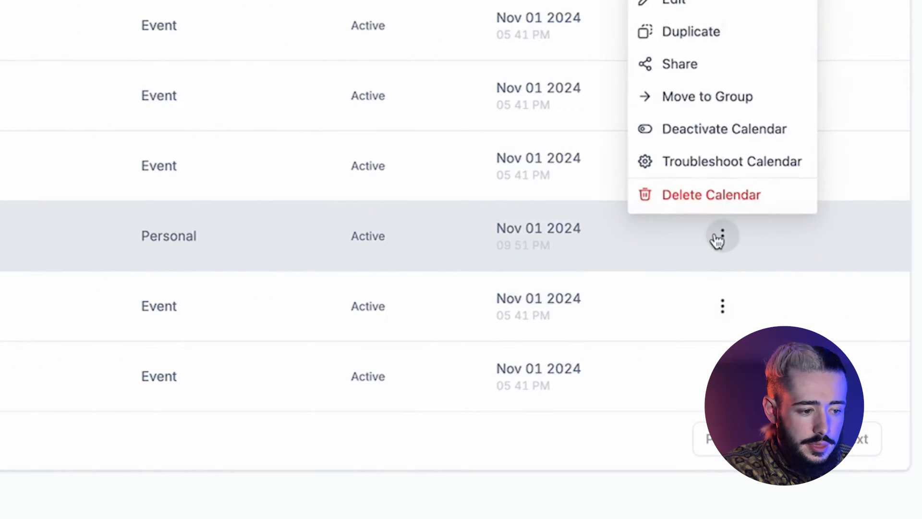
pyautogui.click(680, 63)
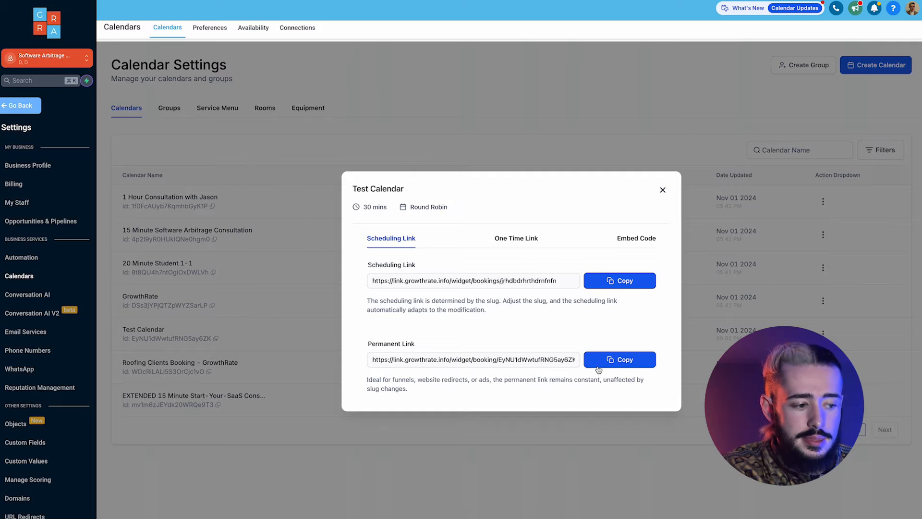
pyautogui.click(619, 360)
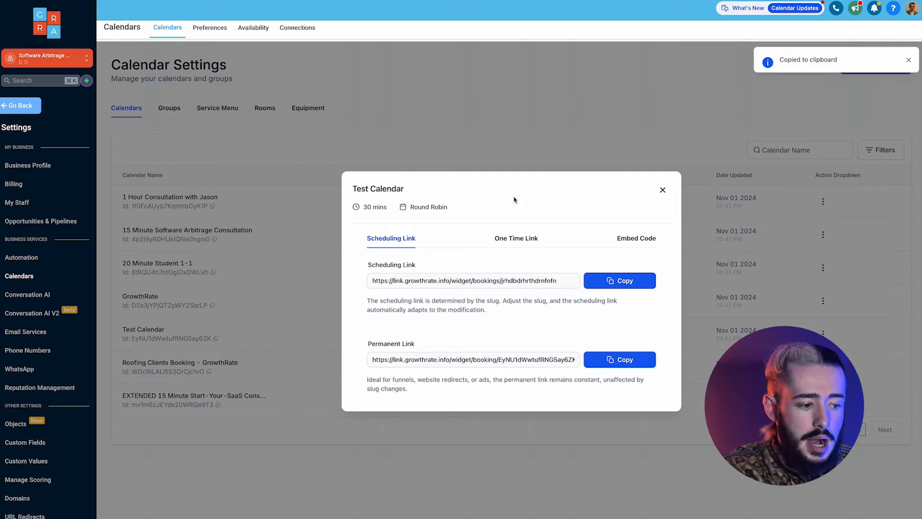
pyautogui.hotkey('ctrl', 't')
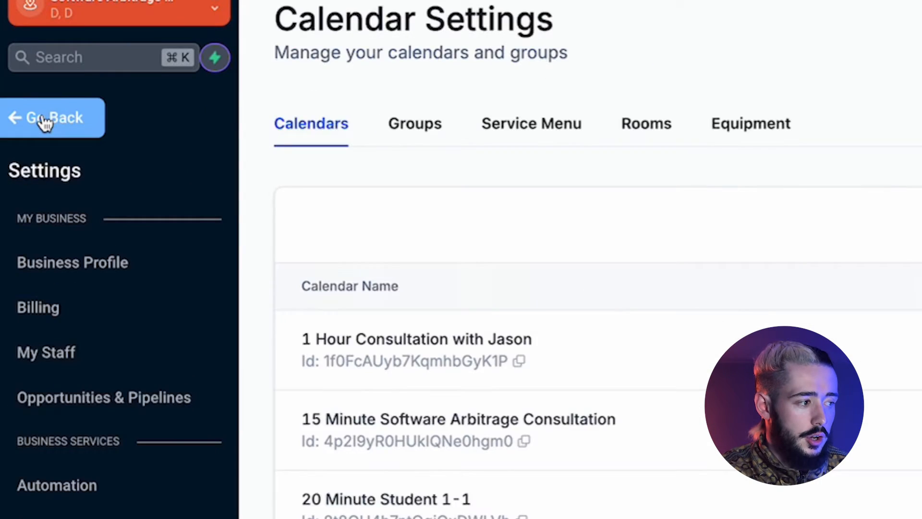
# Leave the settings for Automation and create a workflow from the "Recipe - Appointment Confirmation + Reminder" template
pyautogui.click(18, 107)
pyautogui.click(28, 276)
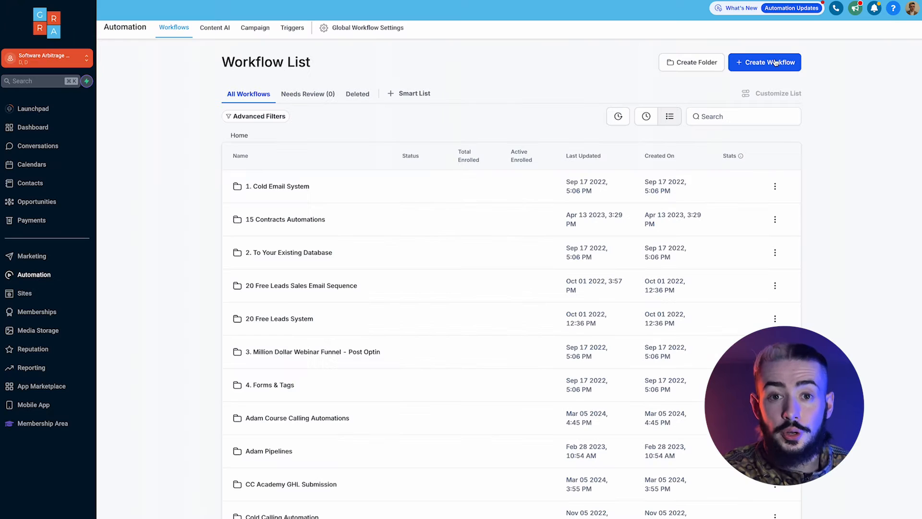
pyautogui.click(770, 63)
pyautogui.click(763, 85)
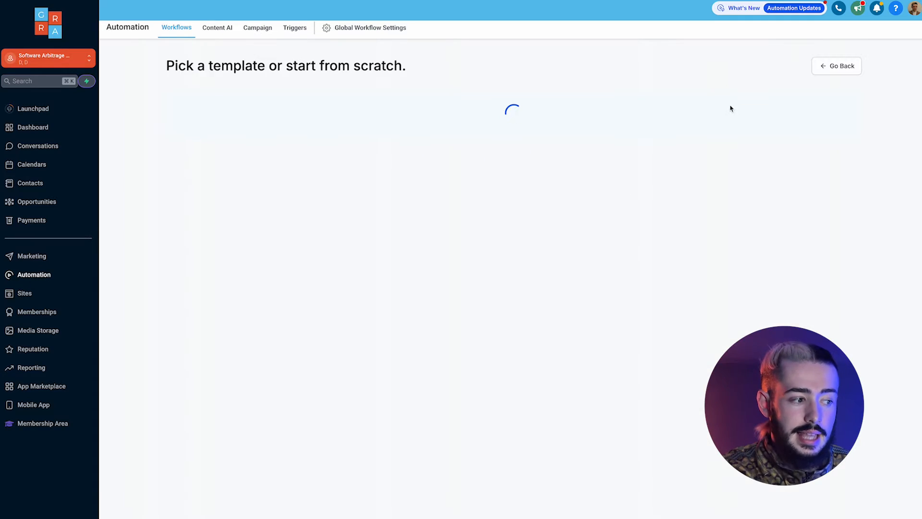
pyautogui.scroll(-15, 392, 389)
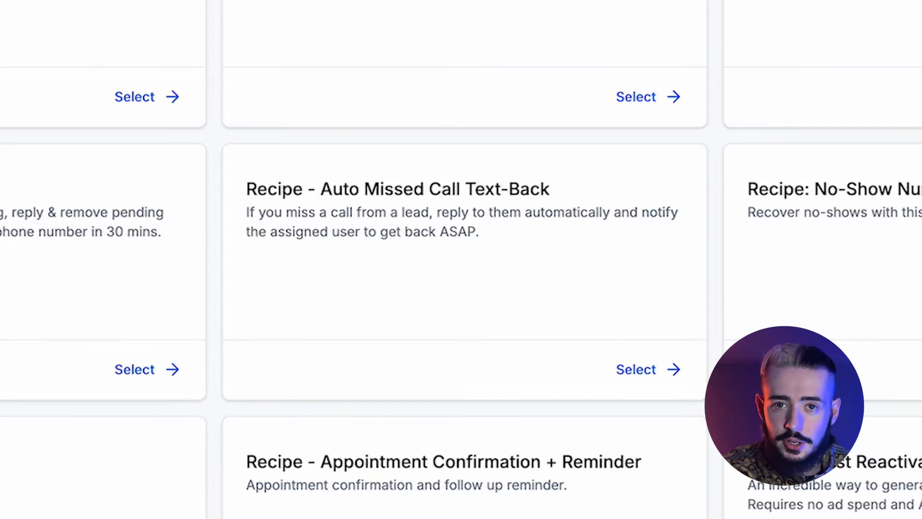
pyautogui.click(636, 518)
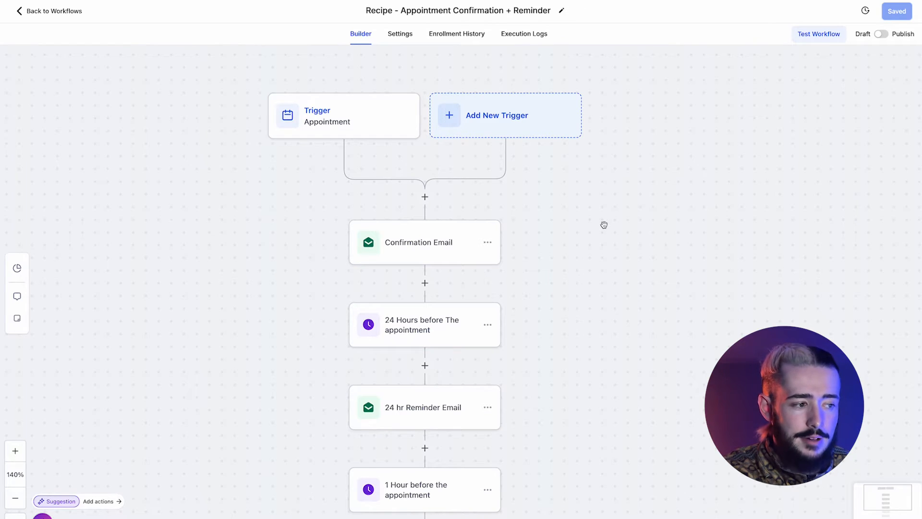
# Look over the recipe's steps and delete its existing Appointment trigger
pyautogui.scroll(-5, 604, 224)
pyautogui.scroll(-4, 604, 224)
pyautogui.scroll(3, 604, 225)
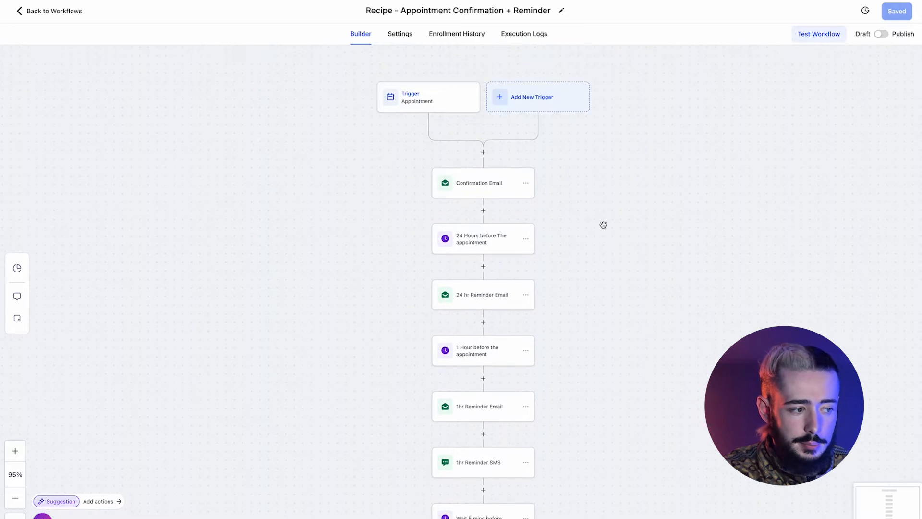
pyautogui.scroll(2, 603, 225)
pyautogui.scroll(5, 604, 225)
pyautogui.click(295, 167)
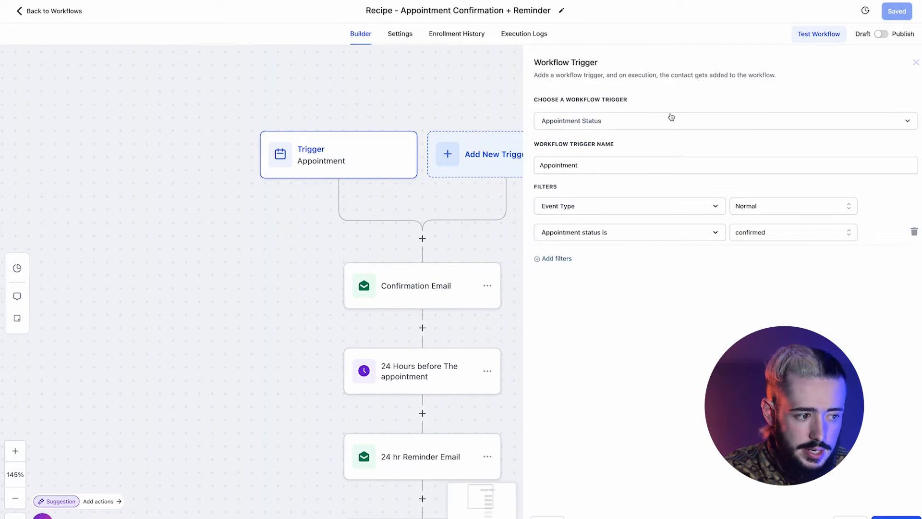
pyautogui.click(548, 517)
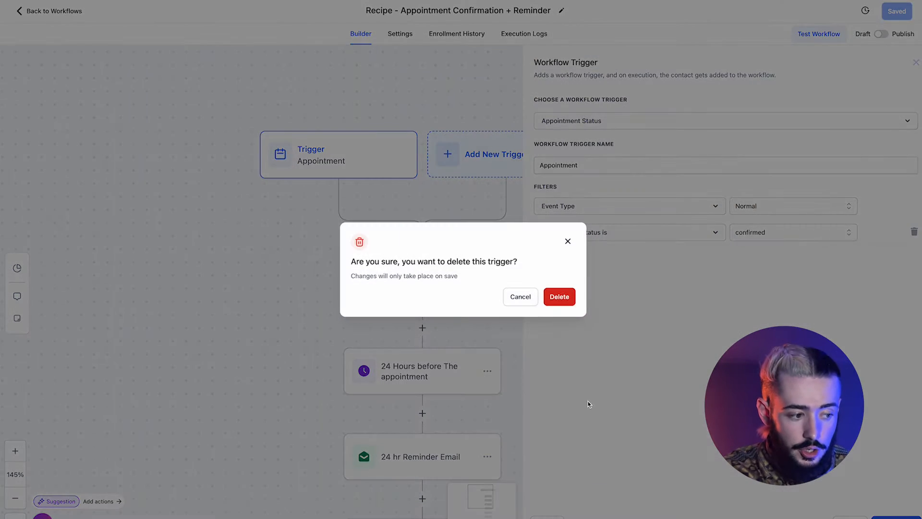
pyautogui.click(558, 300)
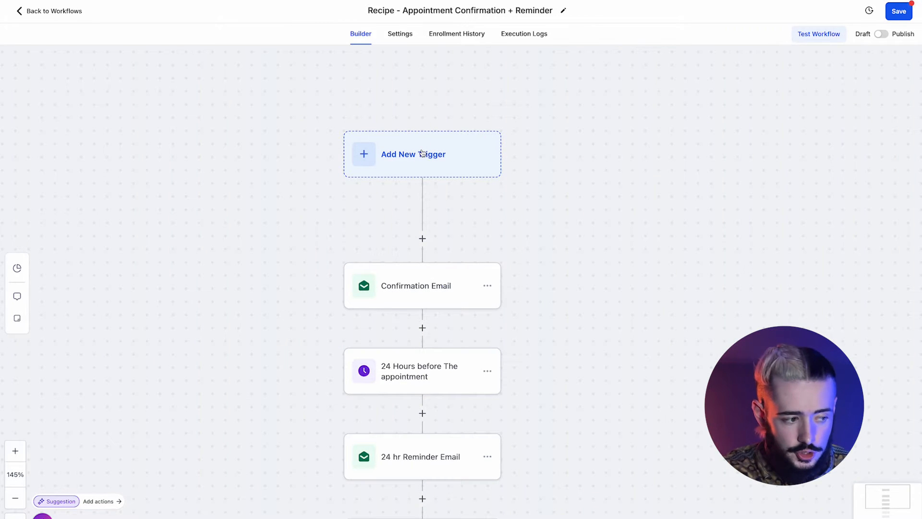
# Add a new workflow trigger of the type "Customer booked appointment"
pyautogui.click(421, 152)
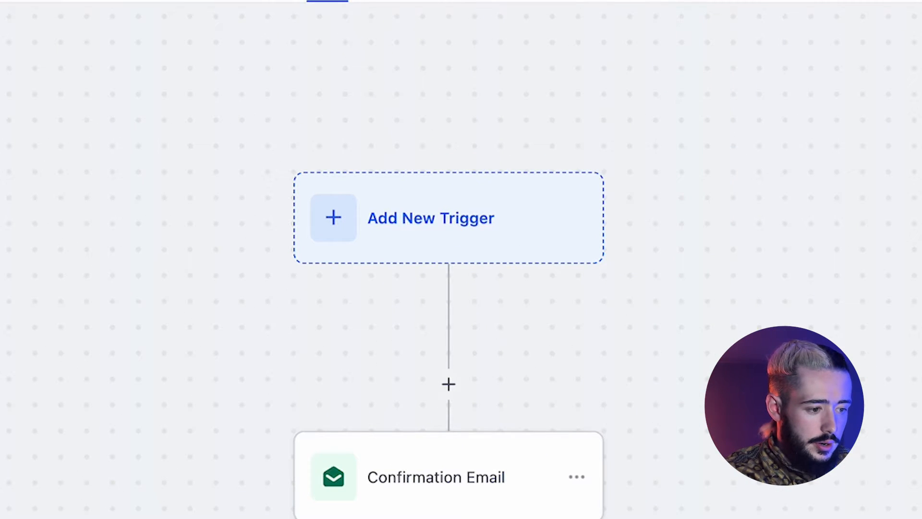
pyautogui.write('appoi')
pyautogui.click(525, 304)
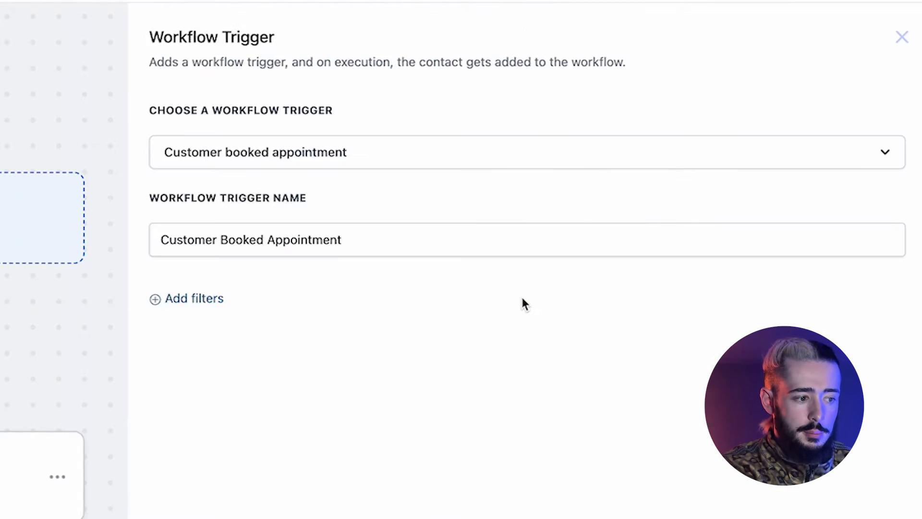
# Add an "In calendar" filter to the Customer Booked Appointment trigger and set it to Test Calendar
pyautogui.click(193, 298)
pyautogui.click(203, 319)
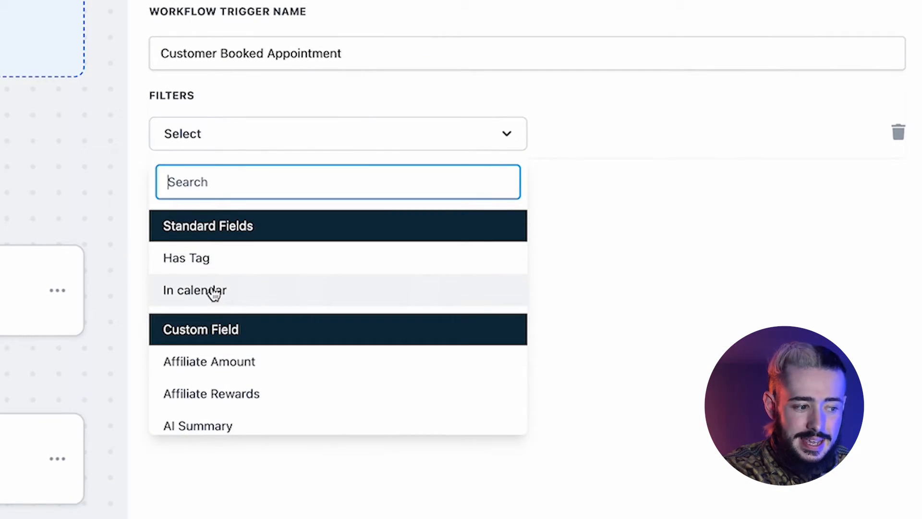
pyautogui.click(213, 290)
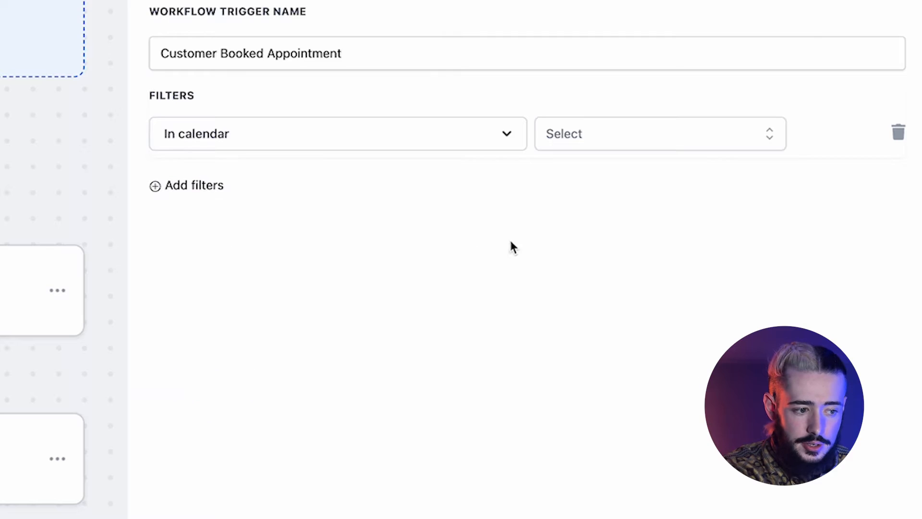
pyautogui.click(624, 134)
pyautogui.scroll(-2, 587, 317)
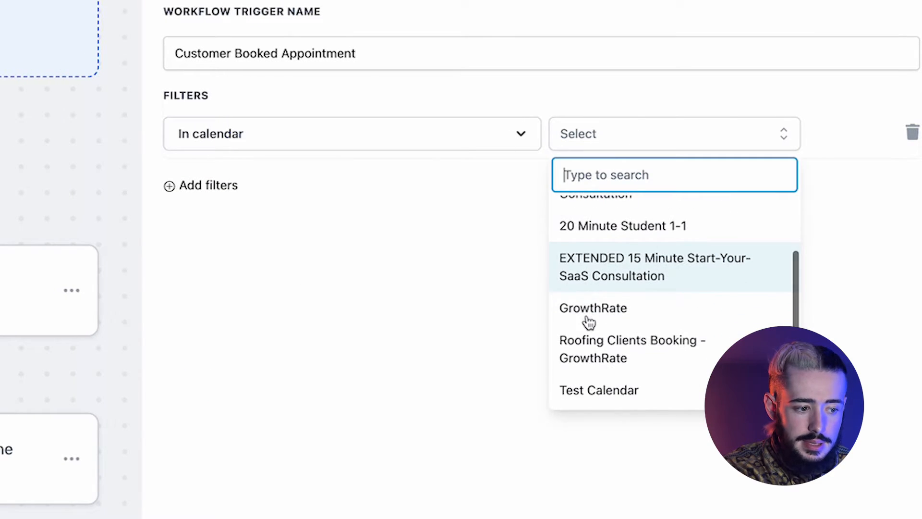
pyautogui.click(595, 390)
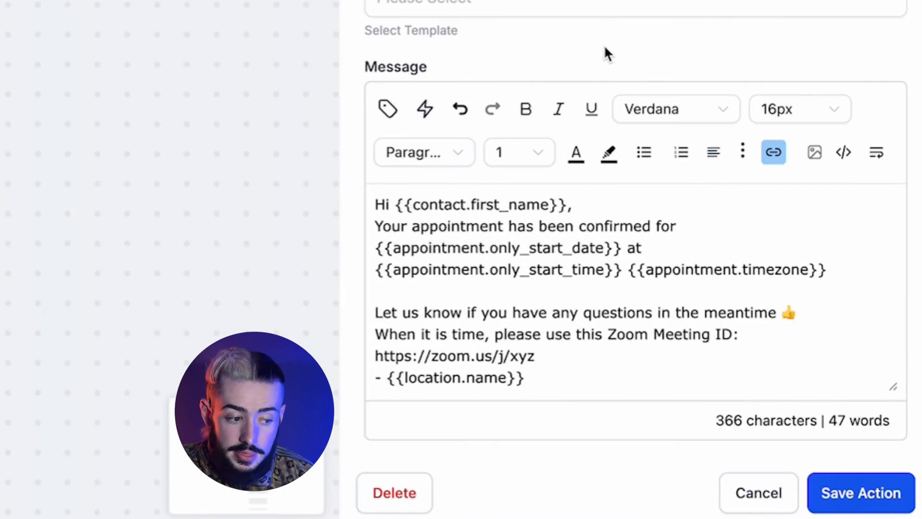
# Replace the {{location.name}} sign-off in the confirmation email message with the sender's full name, separated by a blank line
pyautogui.scroll(-2, 785, 331)
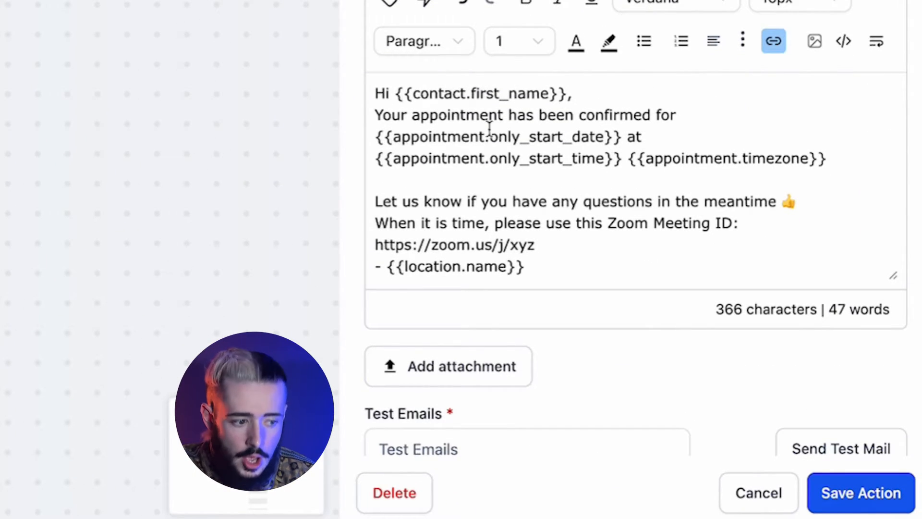
pyautogui.moveTo(616, 137); pyautogui.dragTo(430, 140)
pyautogui.scroll(-1, 687, 184)
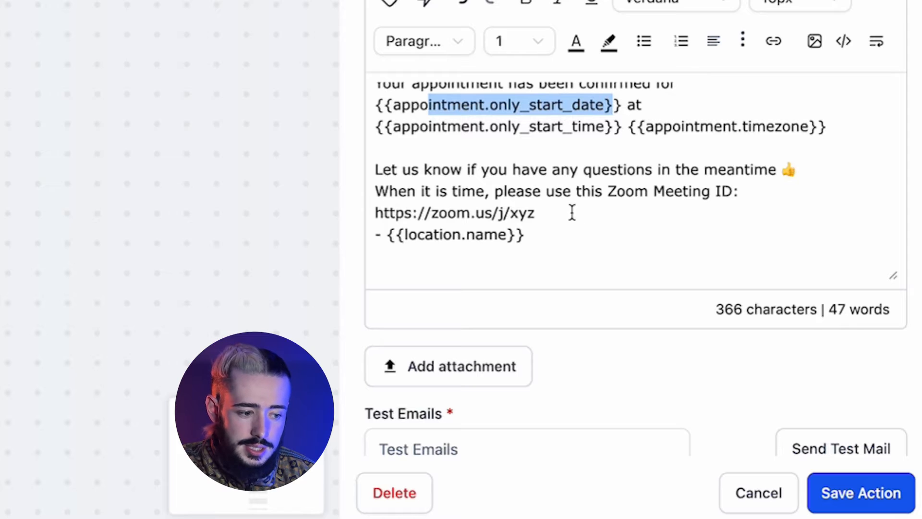
pyautogui.moveTo(537, 237); pyautogui.dragTo(366, 246)
pyautogui.press('Return')
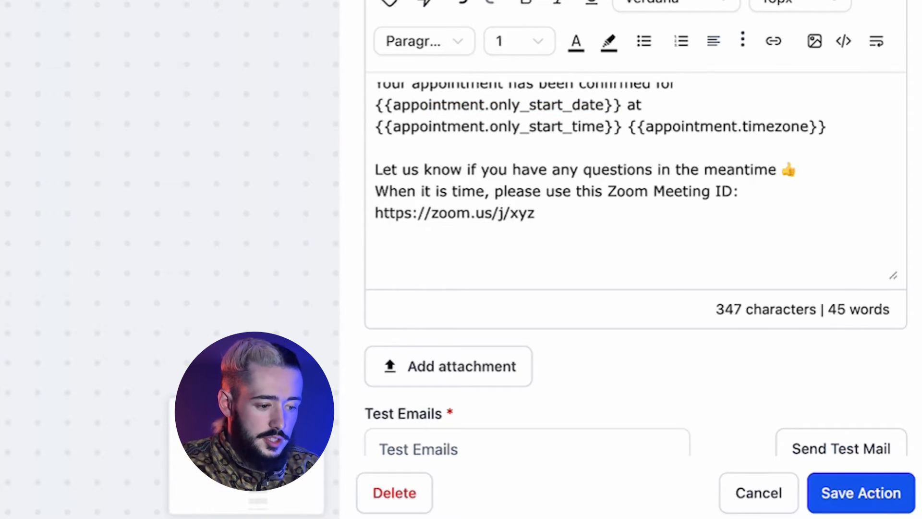
pyautogui.write('Jason Mc')
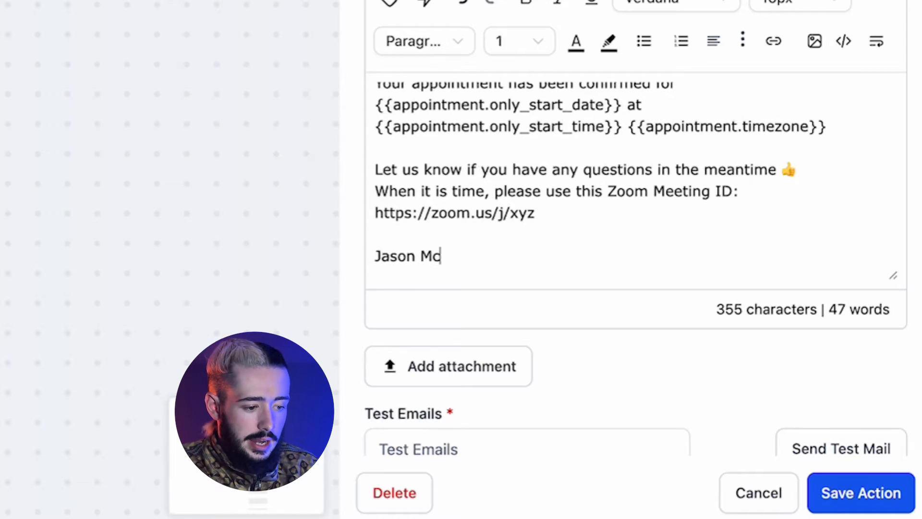
pyautogui.write('elC')
pyautogui.press('BackSpace')
pyautogui.write('d')
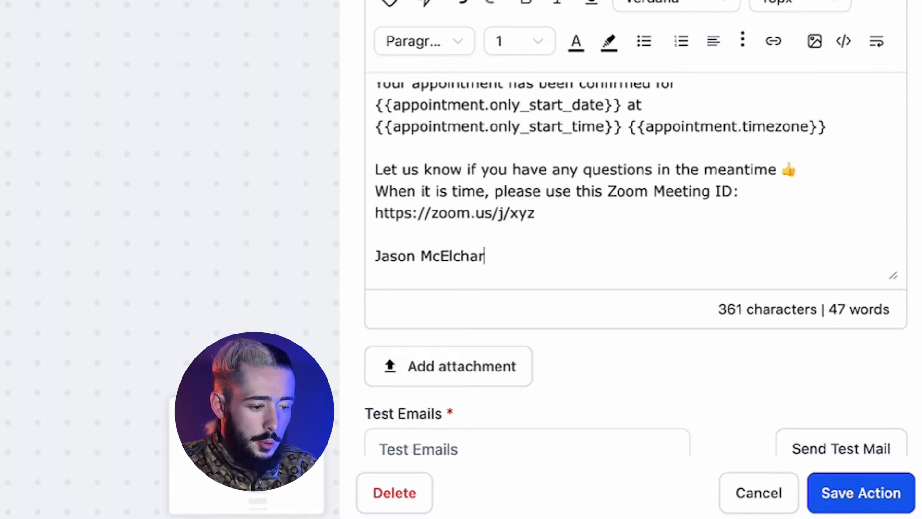
# Delete the add-to-calendar, Cancel and Reschedule links from the end of the confirmation email and save the action
pyautogui.moveTo(540, 221); pyautogui.dragTo(395, 222)
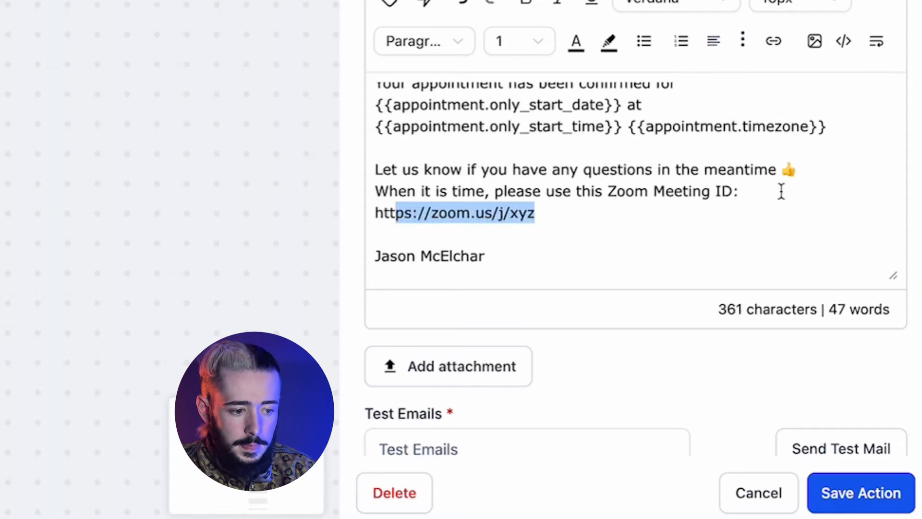
pyautogui.moveTo(799, 177); pyautogui.dragTo(784, 173)
pyautogui.scroll(-3, 785, 175)
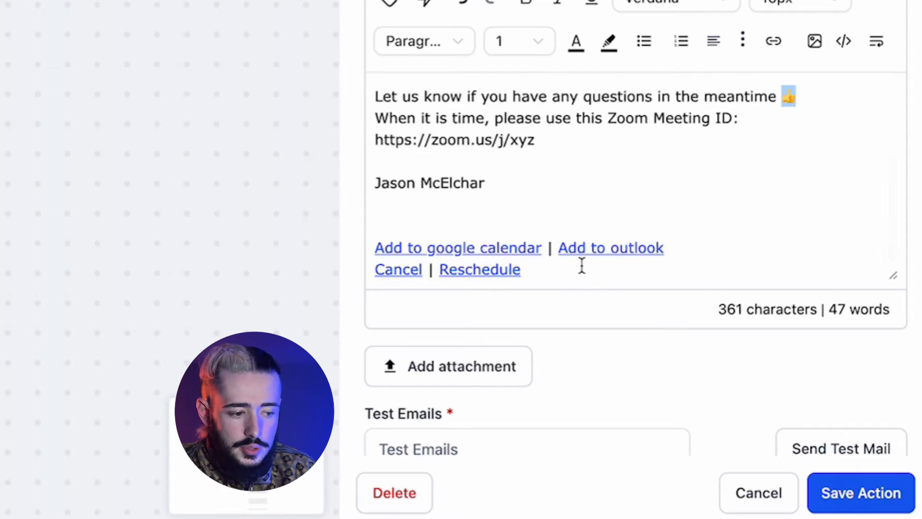
pyautogui.moveTo(550, 275); pyautogui.dragTo(372, 236)
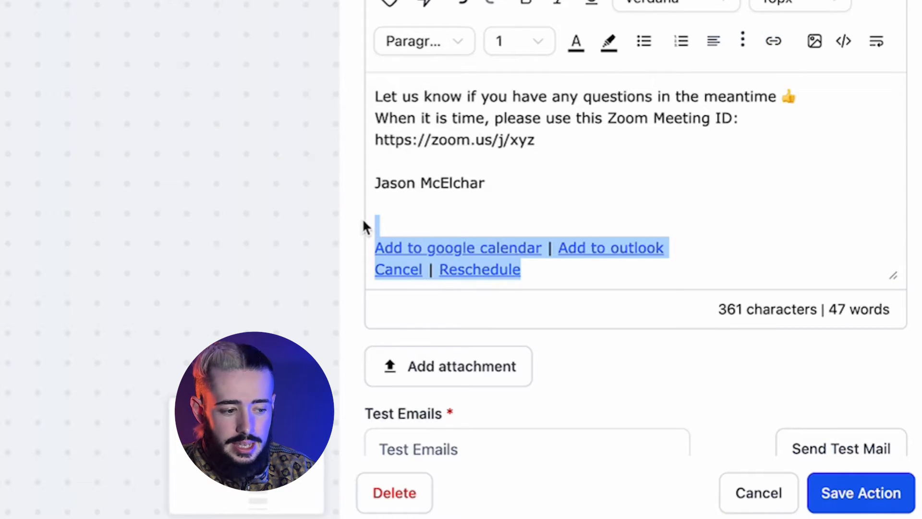
pyautogui.press('BackSpace')
pyautogui.press('BackSpace')
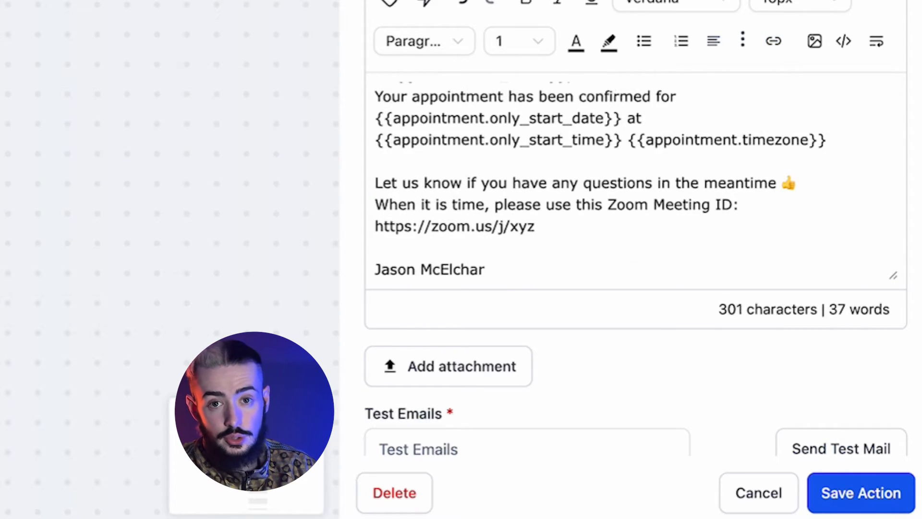
pyautogui.click(836, 497)
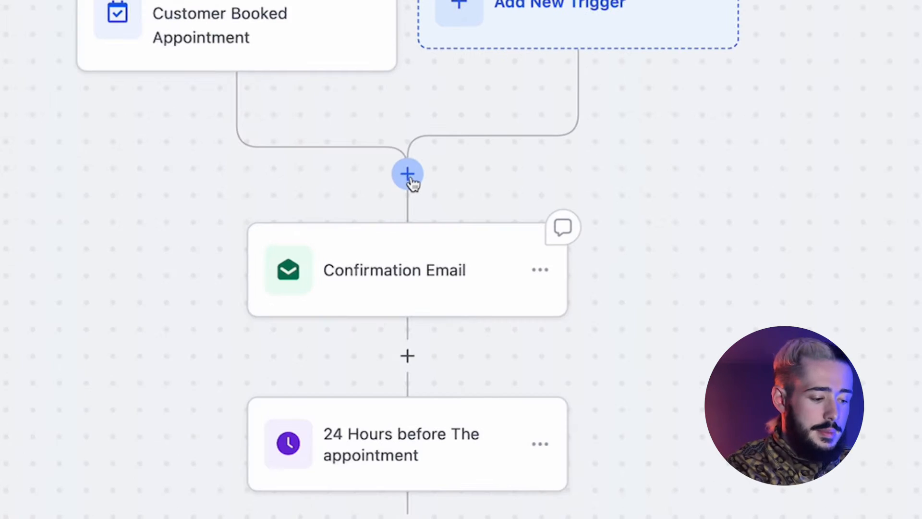
# Insert a Send Internal Notification action above the Confirmation Email and set its type to Notification
pyautogui.click(430, 145)
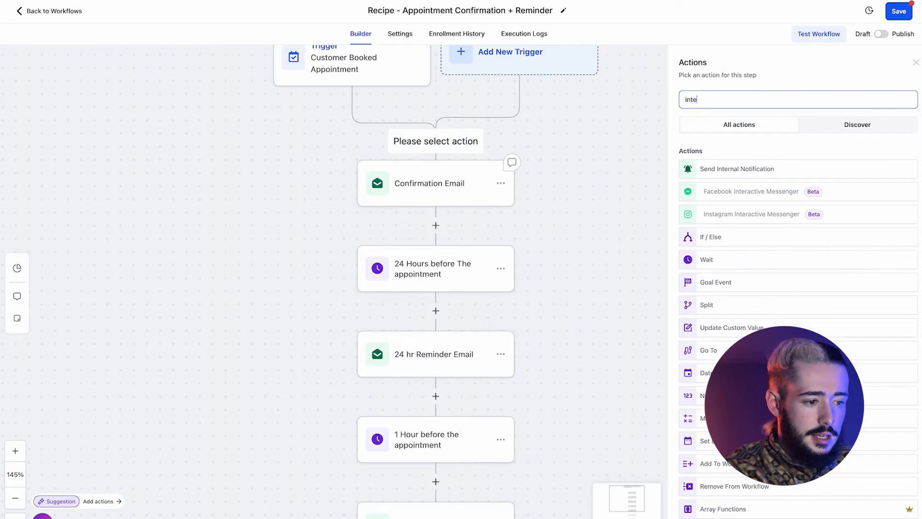
pyautogui.click(755, 169)
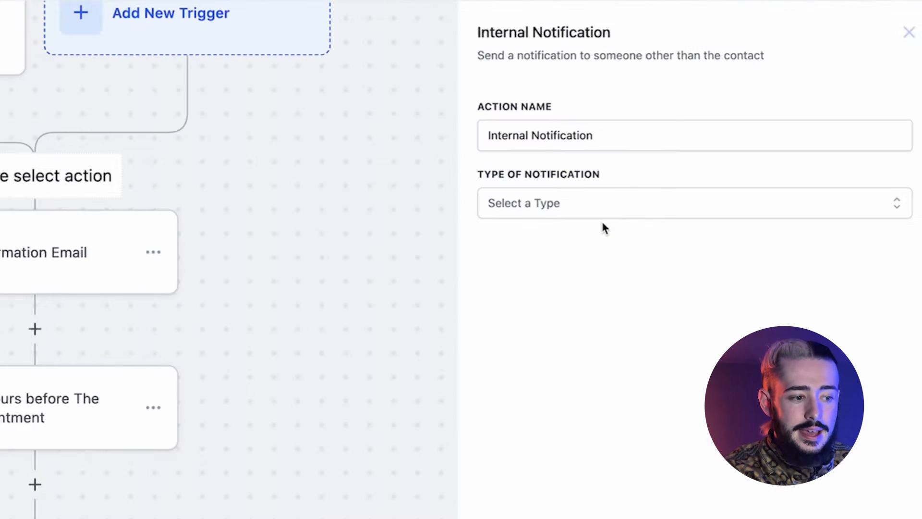
pyautogui.click(535, 202)
pyautogui.click(508, 270)
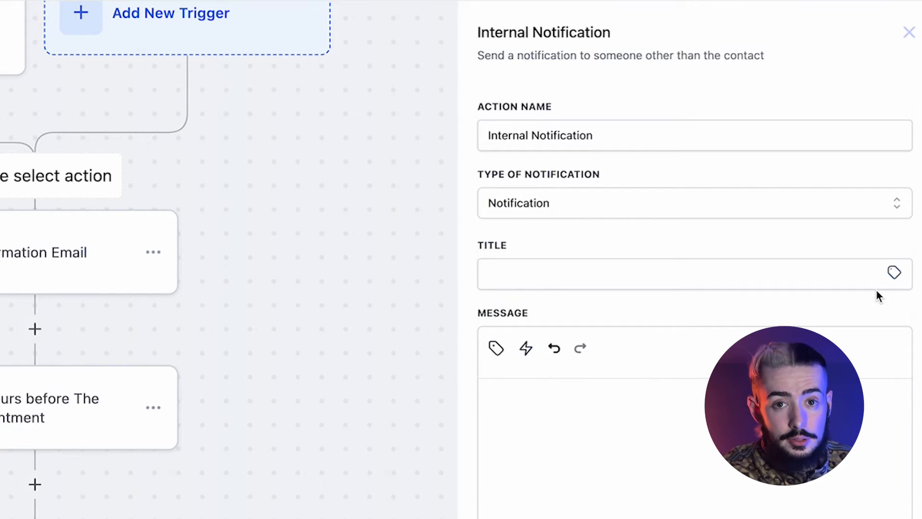
# Set the notification's title to the {{contact.name}} placeholder and its message to "Appointment Booked"
pyautogui.click(661, 278)
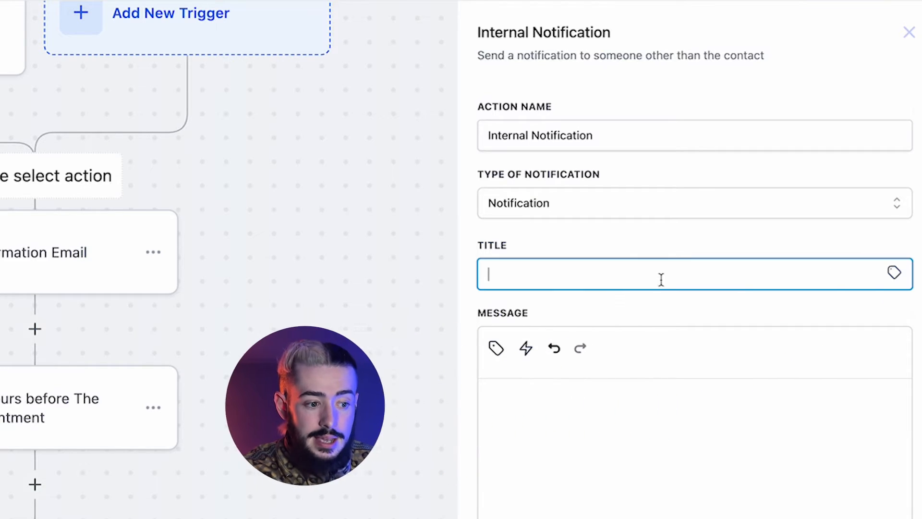
pyautogui.click(896, 278)
pyautogui.click(900, 259)
pyautogui.click(897, 272)
pyautogui.click(797, 334)
pyautogui.click(825, 325)
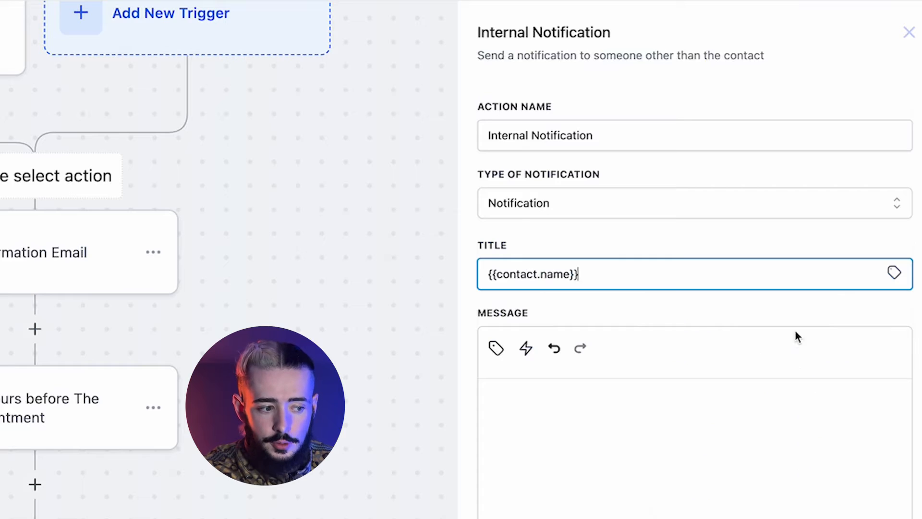
pyautogui.click(579, 412)
pyautogui.write('Appointment Booked')
# Set the notification's redirect page to Contact, address it to a Particular User and choose the account owner as recipient
pyautogui.click(729, 402)
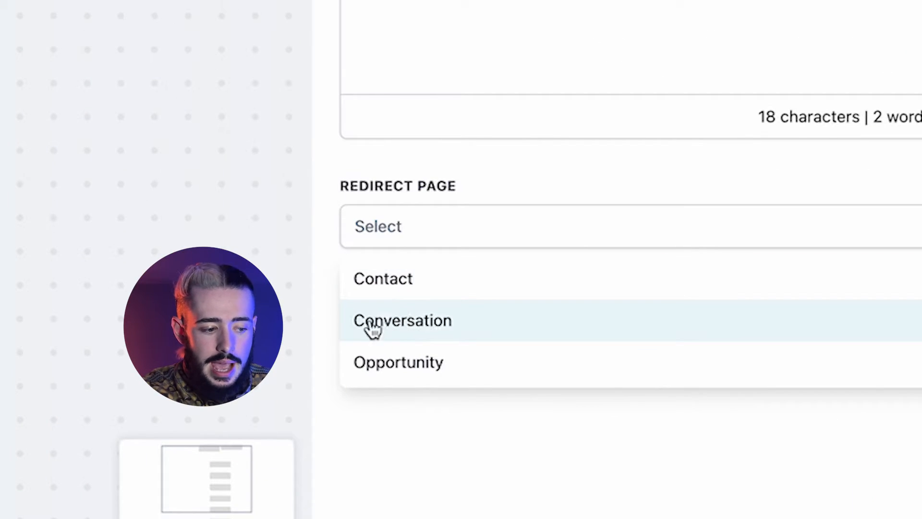
pyautogui.click(363, 295)
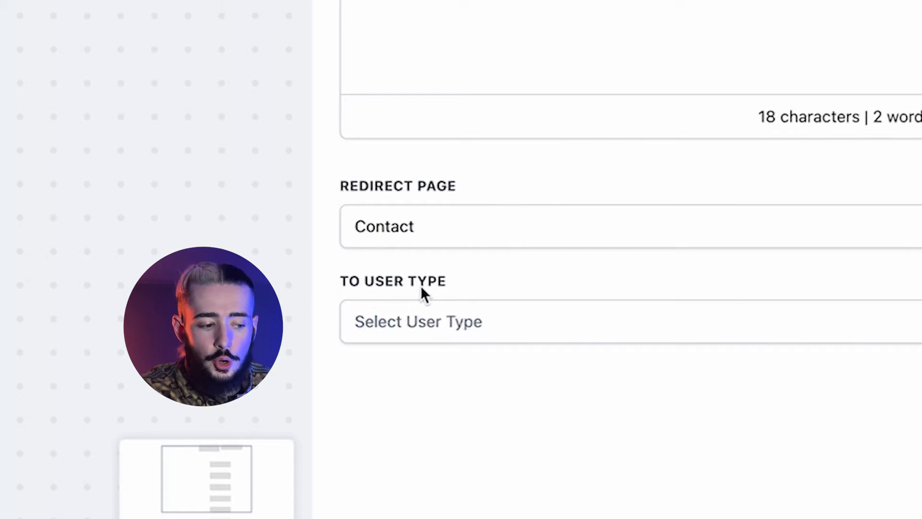
pyautogui.click(423, 326)
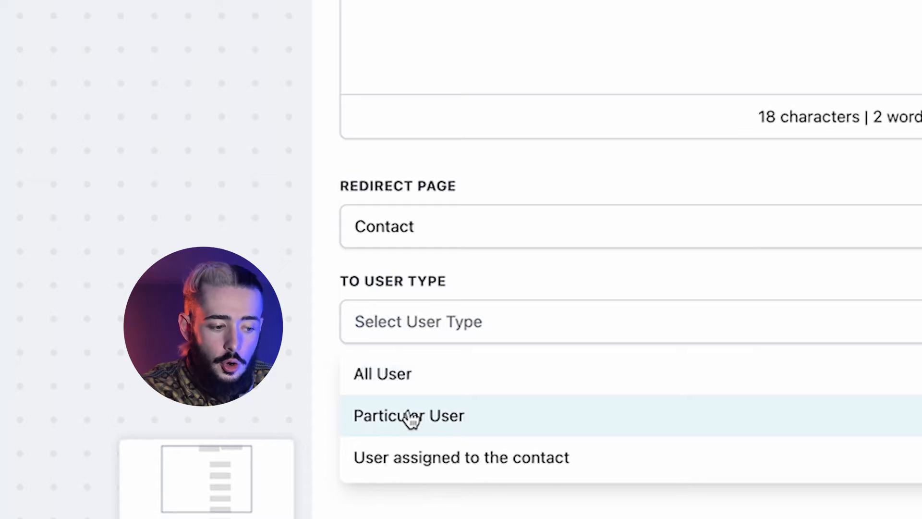
pyautogui.click(411, 417)
pyautogui.click(417, 400)
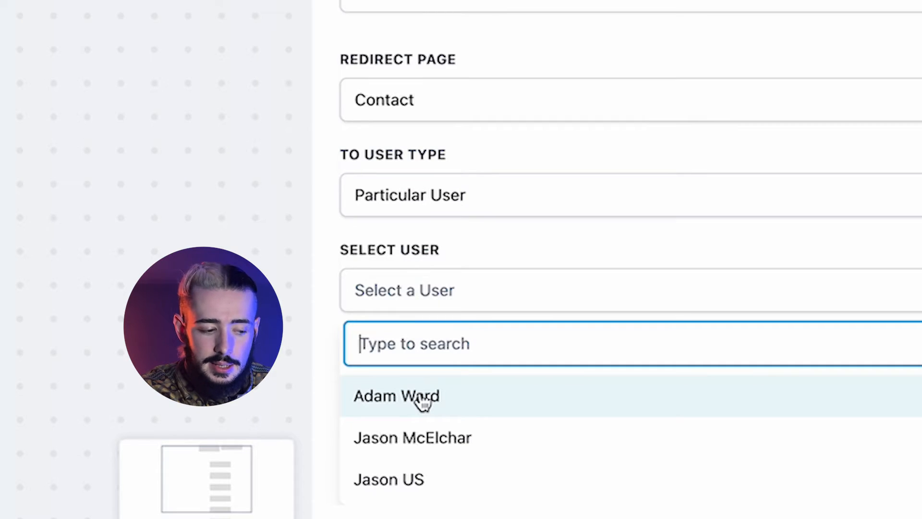
pyautogui.click(408, 446)
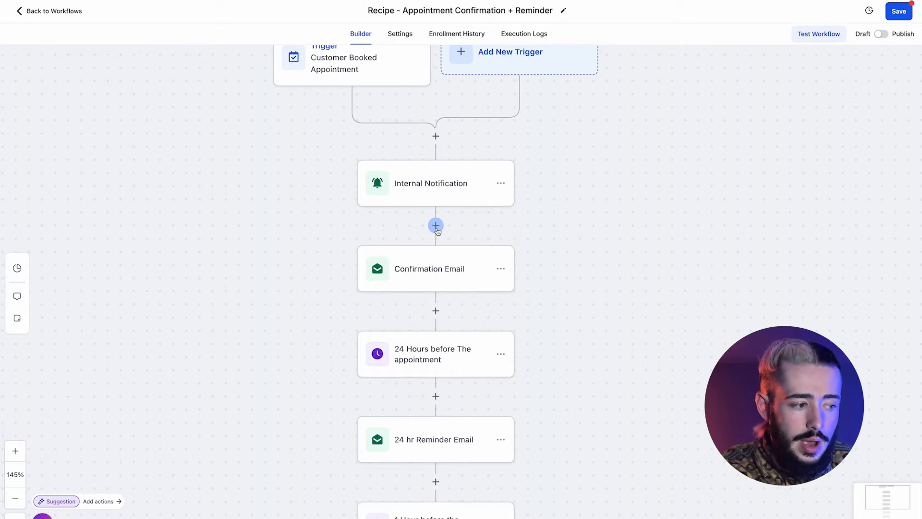
# Insert a second Send Internal Notification action between Internal Notification and Confirmation Email and set its type to Email
pyautogui.click(435, 225)
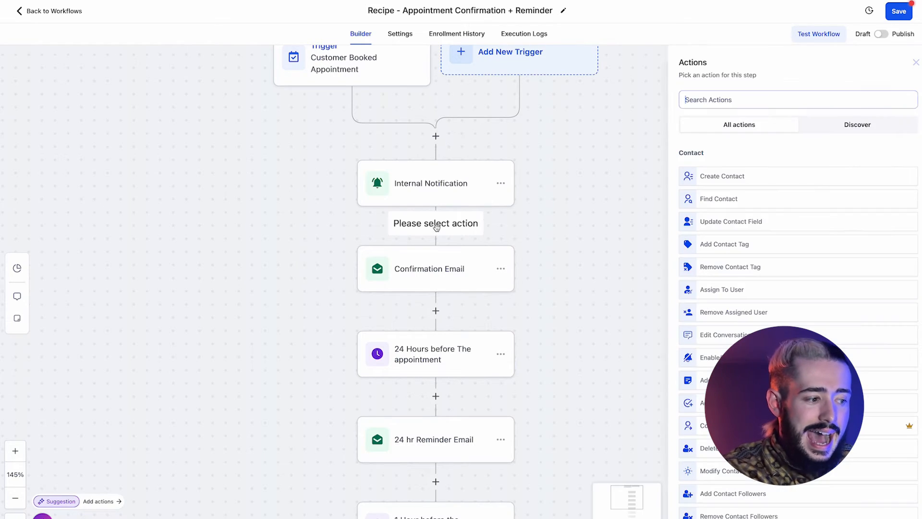
pyautogui.write('inter')
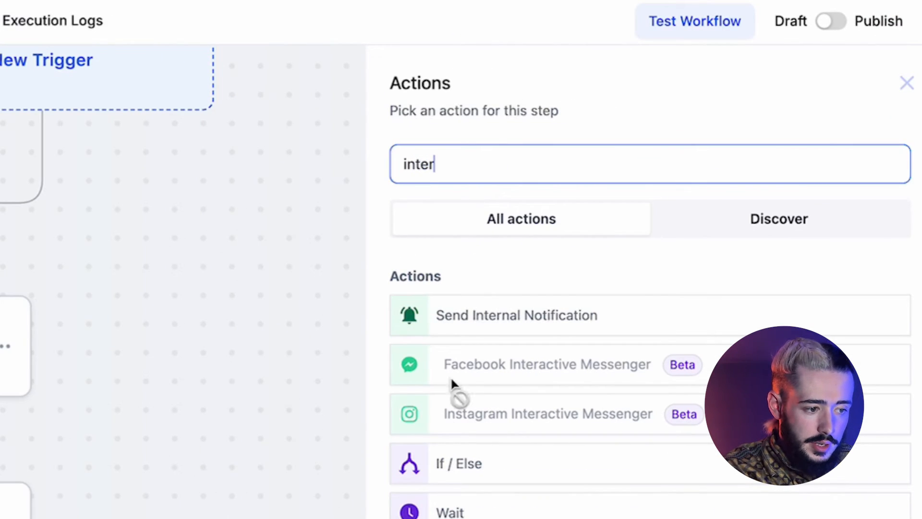
pyautogui.click(466, 314)
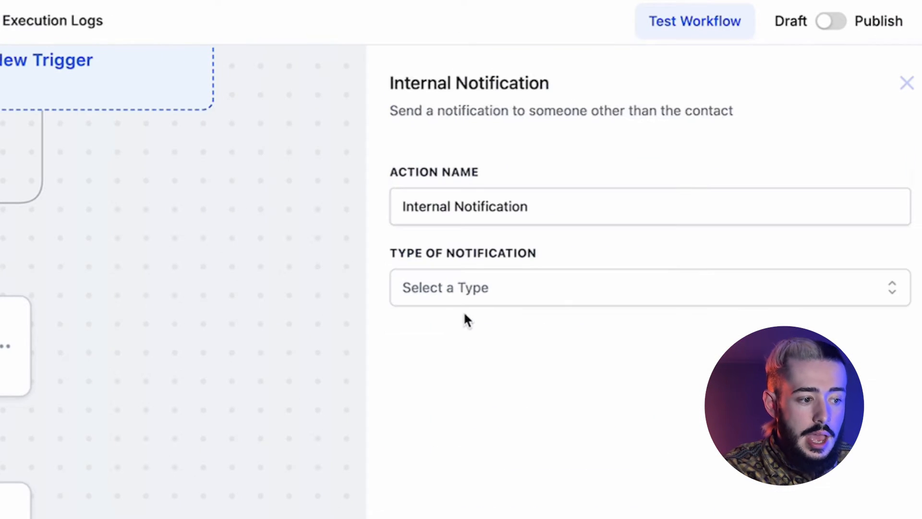
pyautogui.click(446, 299)
pyautogui.click(432, 345)
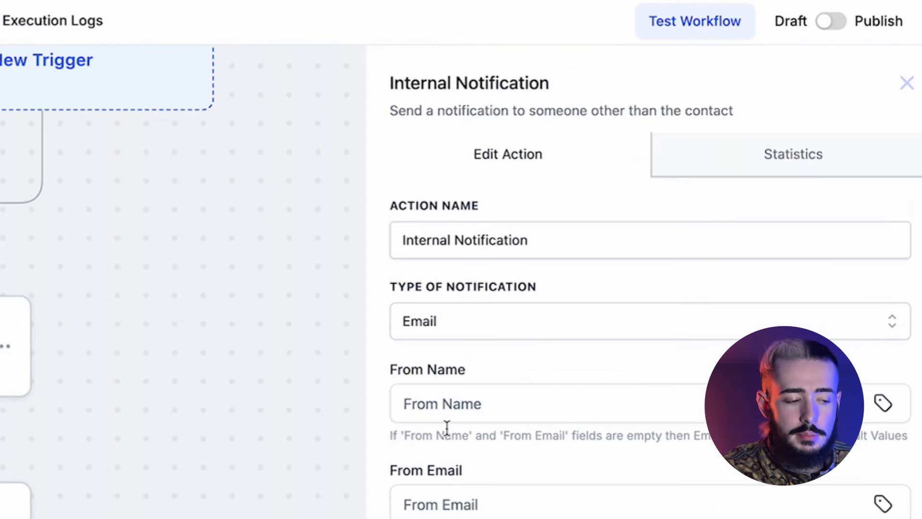
# Fill the notification email's message with a new call booking notice containing contact details, date and time, IG handle, meeting reason, note and meeting link
pyautogui.scroll(-6, 649, 288)
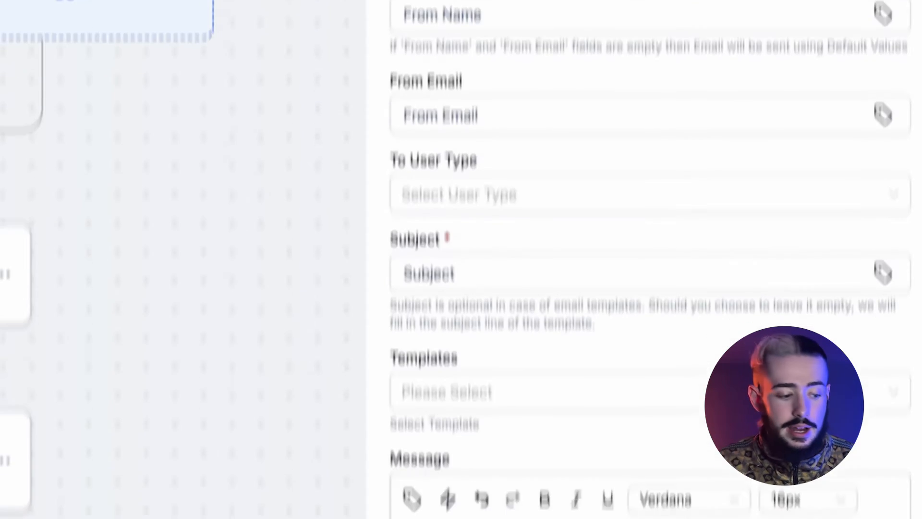
pyautogui.scroll(-3, 472, 504)
pyautogui.write('Hey Jason,  You just received a new call booking. Here is their information:  Full Name: {{contact.name}} Email: {{contact.email}} Phone Number: {{contact.phone}} Date & Time: {{appointment.start_time}} IG Handle: {{contact.instagram_handle}} Reason for meeting: {{contact.reason_for_meeting}} Note: {{appointment.notes}}  Here is the meeting link')
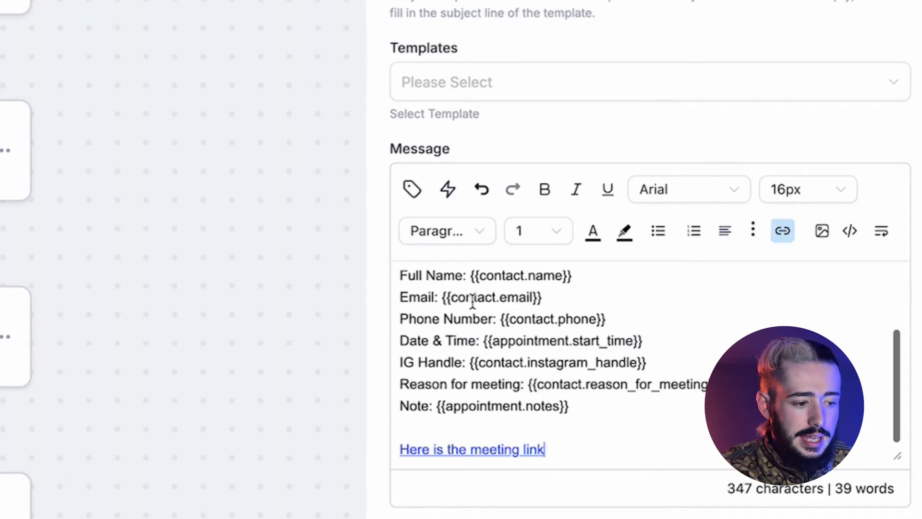
# Review the notification email's greeting and its contact and appointment placeholders, down to the IG Handle line
pyautogui.scroll(3, 473, 301)
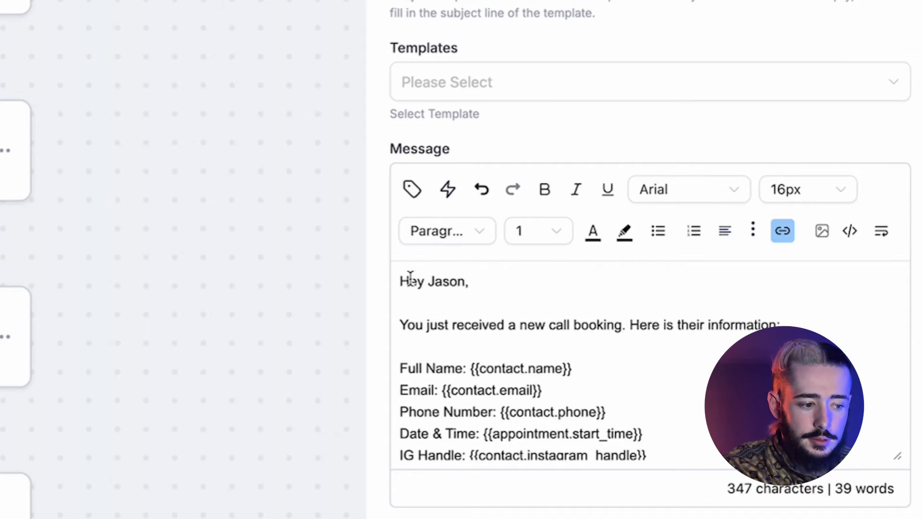
pyautogui.scroll(-1, 553, 351)
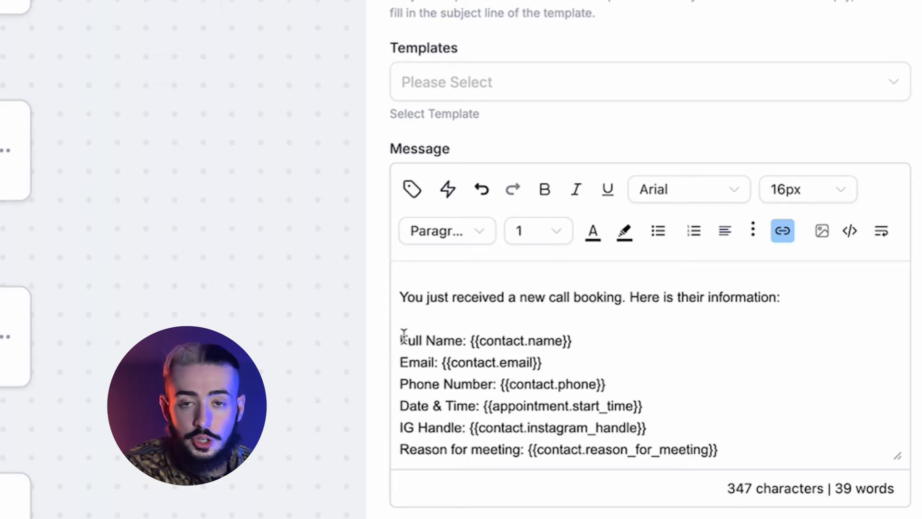
pyautogui.moveTo(404, 335); pyautogui.dragTo(510, 354)
pyautogui.click(526, 362)
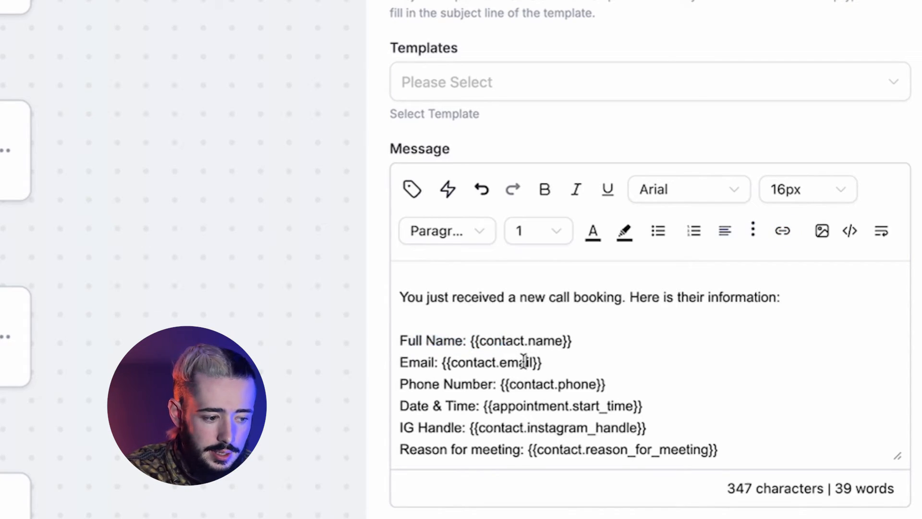
pyautogui.scroll(-1, 435, 315)
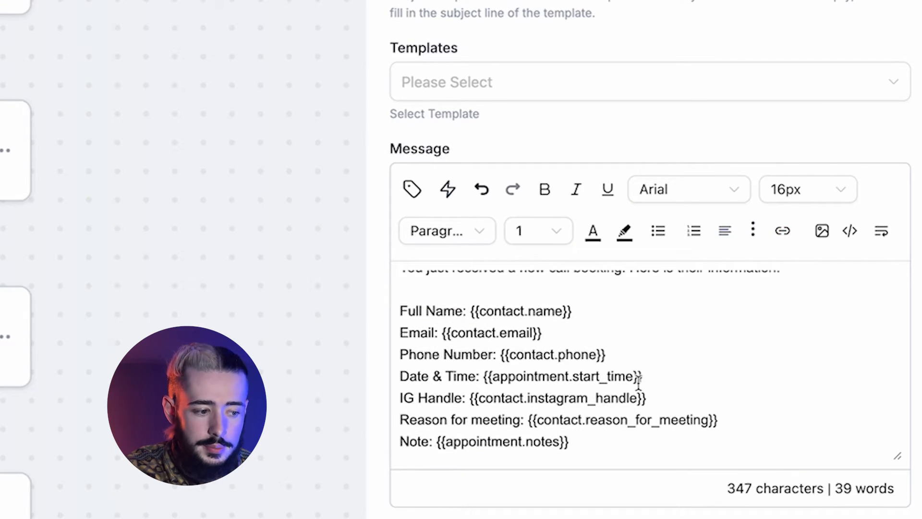
pyautogui.moveTo(652, 396); pyautogui.dragTo(398, 402)
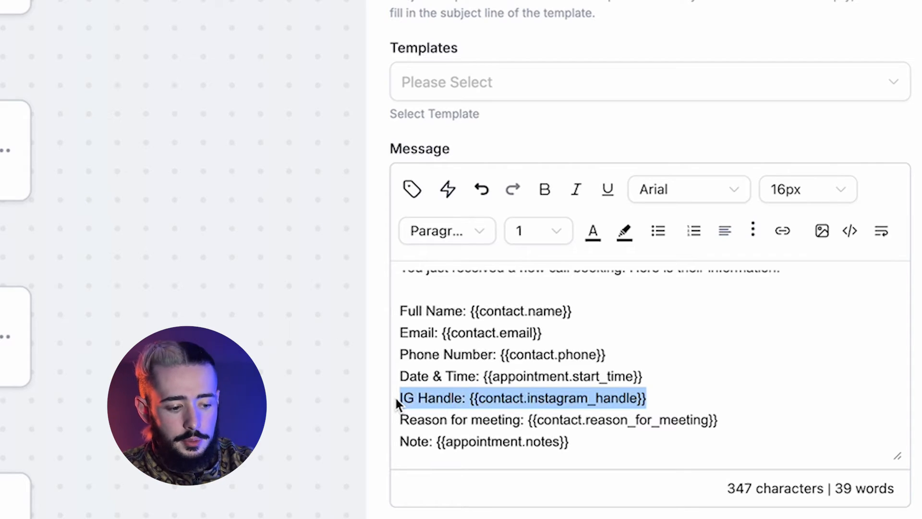
# Delete the IG Handle and Reason for meeting lines from the notification email's message
pyautogui.press('BackSpace')
pyautogui.press('BackSpace')
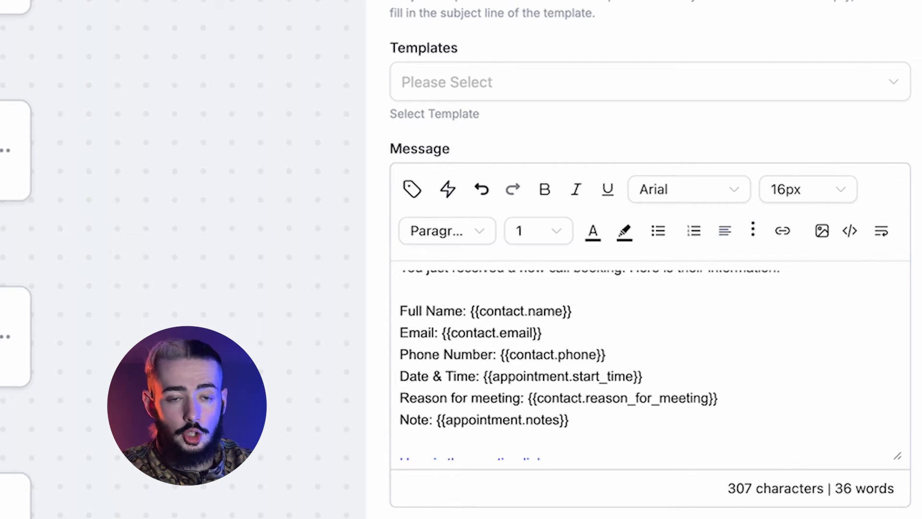
pyautogui.moveTo(719, 399); pyautogui.dragTo(395, 402)
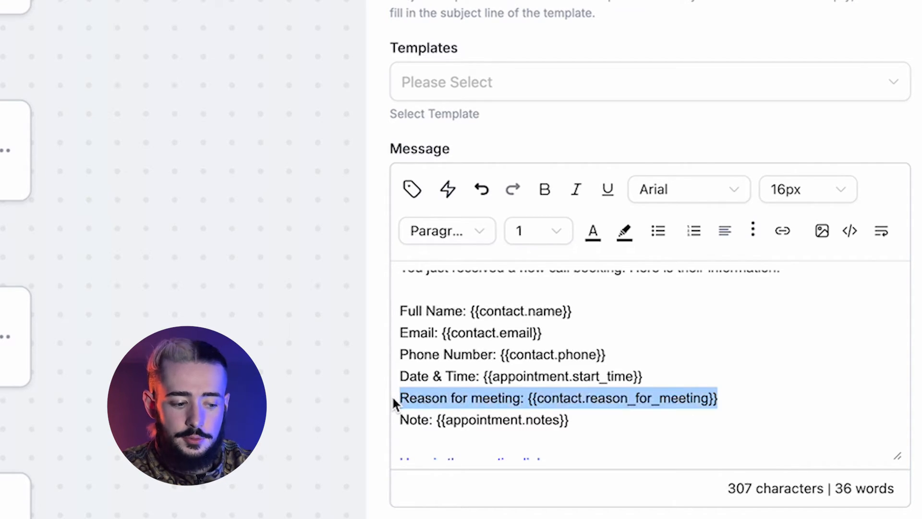
pyautogui.press('BackSpace')
pyautogui.press('BackSpace')
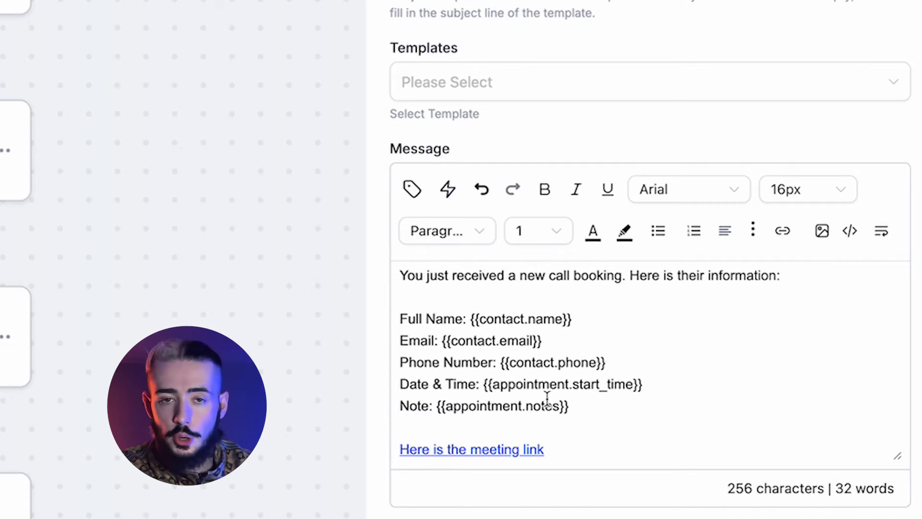
# Open the link settings of the "Here is the meeting link" text in the notification email
pyautogui.click(490, 448)
pyautogui.moveTo(581, 451); pyautogui.dragTo(400, 454)
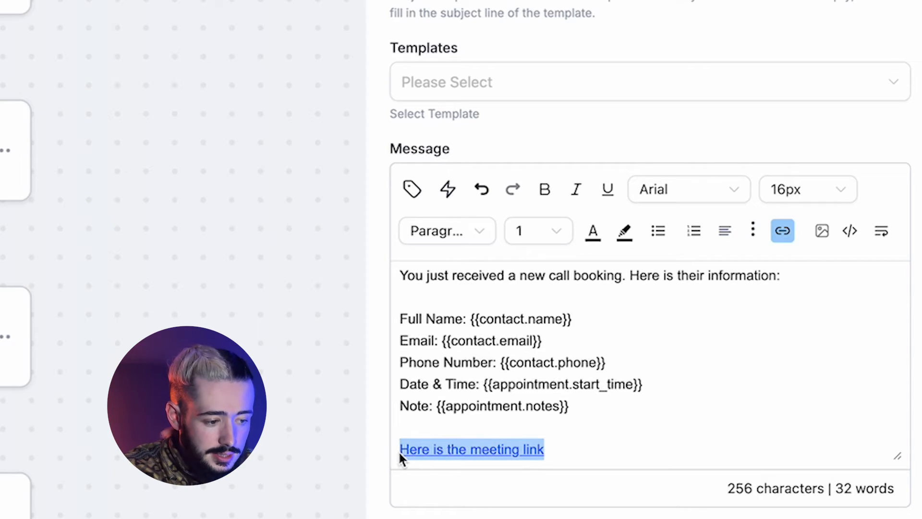
pyautogui.click(781, 233)
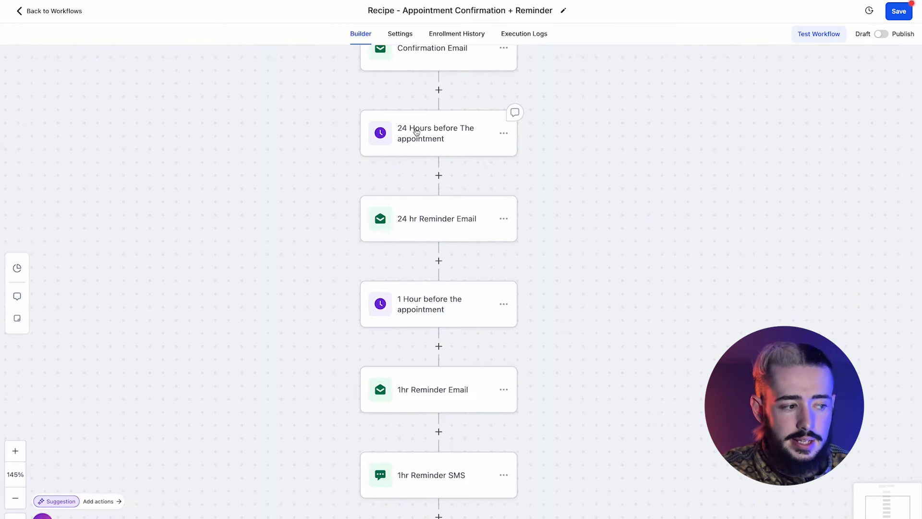
# Insert an SMS action between 24 hr Reminder Email and the 1 Hour before the appointment wait
pyautogui.click(416, 132)
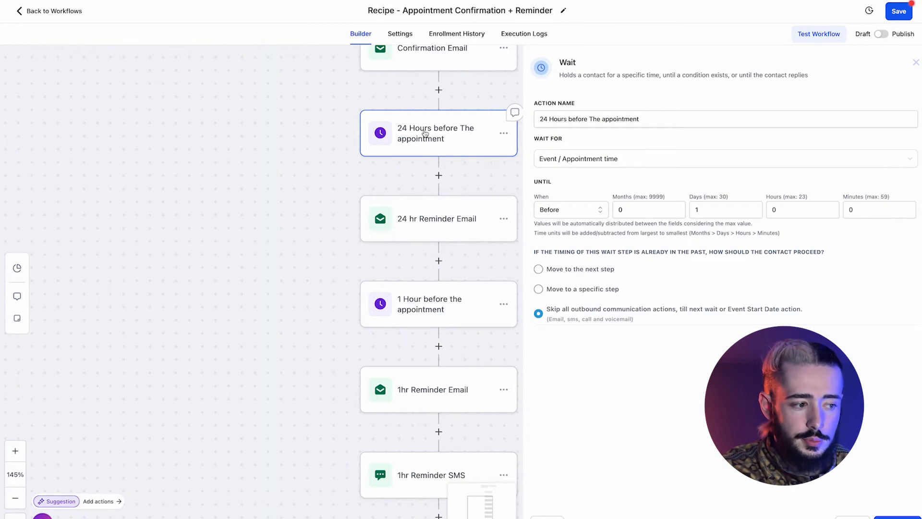
pyautogui.click(413, 228)
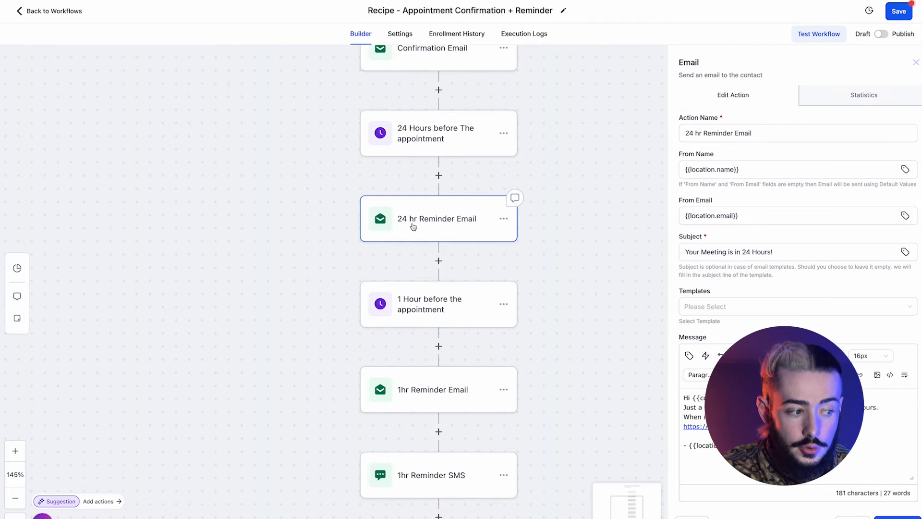
pyautogui.moveTo(471, 277); pyautogui.dragTo(469, 229)
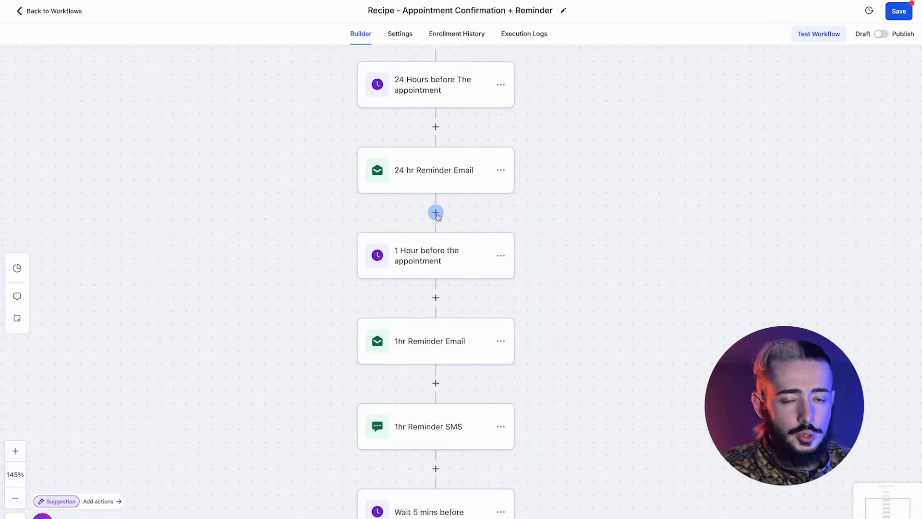
pyautogui.click(436, 212)
pyautogui.write('sms')
pyautogui.click(713, 167)
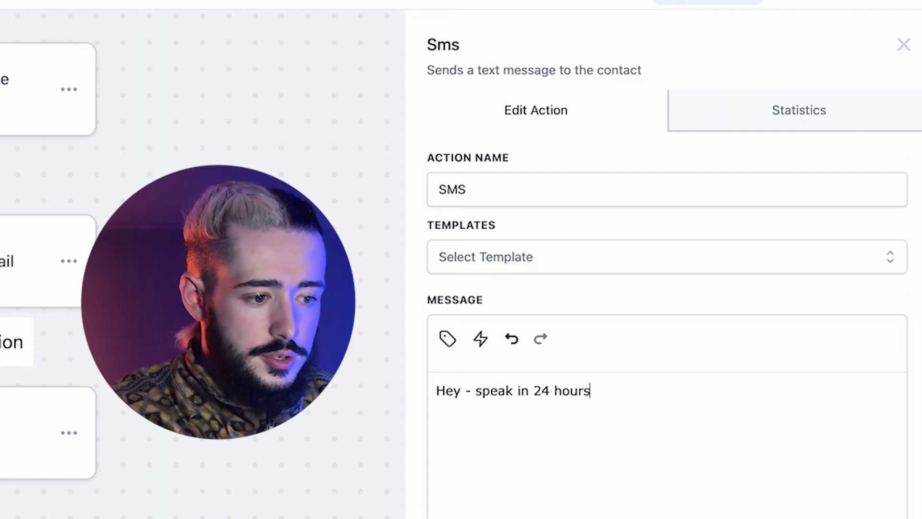
# Complete the SMS message "Hey - speak in 24 hours" with a placeholder from the Contact values
pyautogui.click(448, 339)
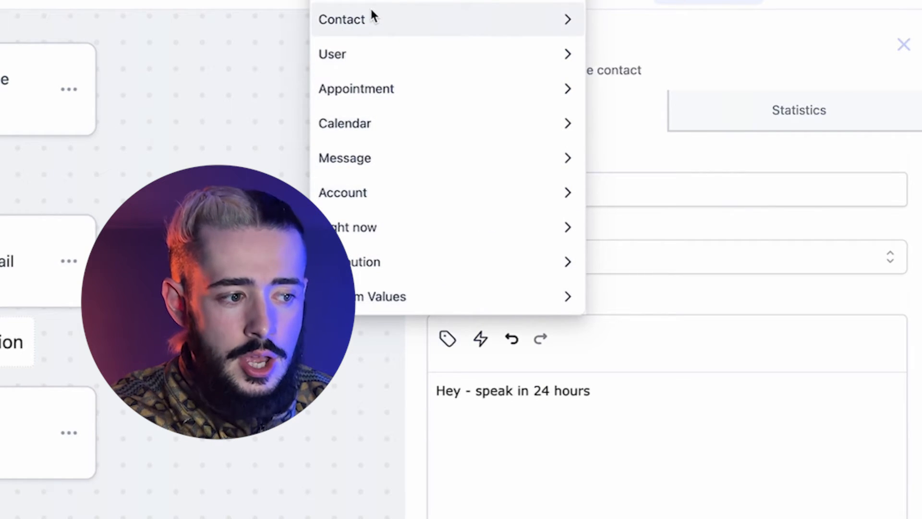
pyautogui.click(371, 19)
pyautogui.click(376, 76)
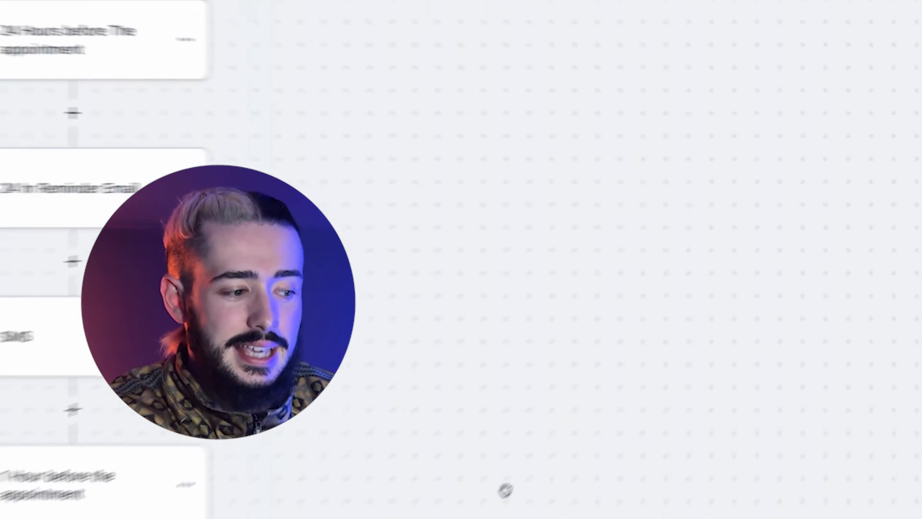
# Insert a Send Internal Notification action between the 1 Hour before the appointment wait and 1hr Reminder Email, with type Notification
pyautogui.scroll(-1, 679, 336)
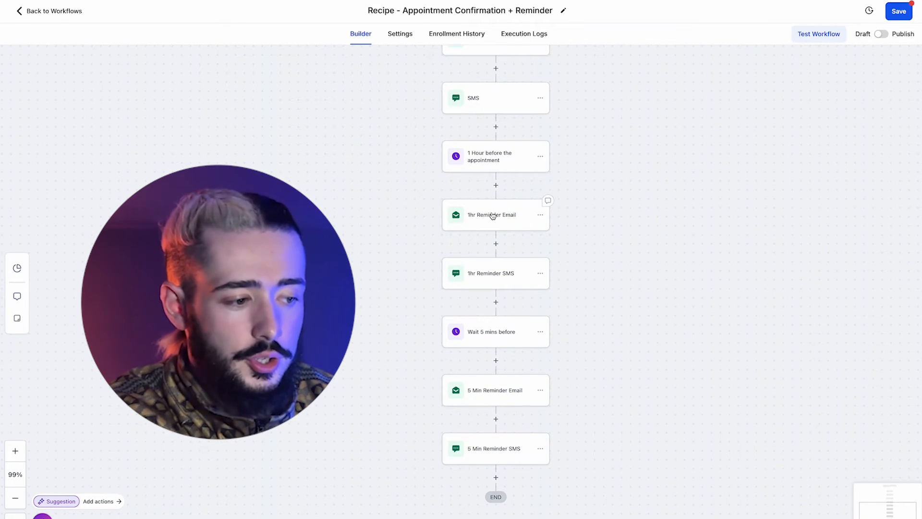
pyautogui.click(493, 216)
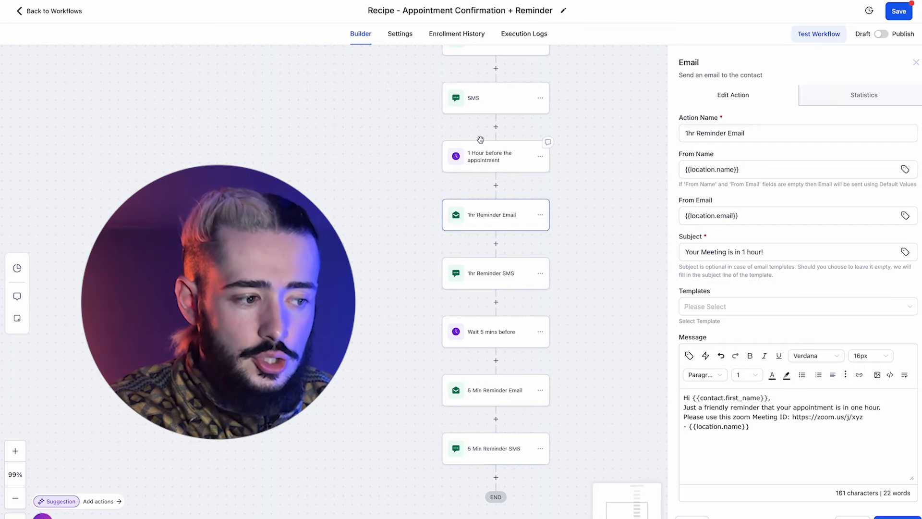
pyautogui.click(497, 184)
pyautogui.click(797, 99)
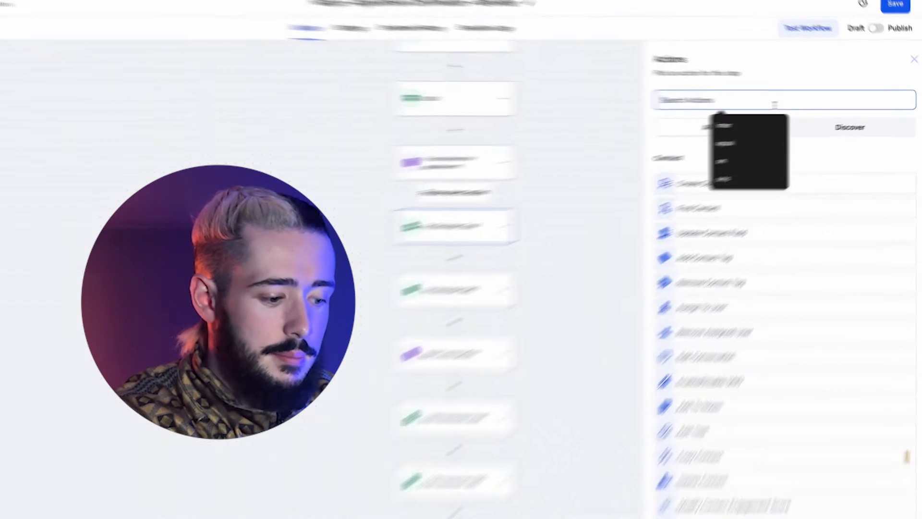
pyautogui.write('int')
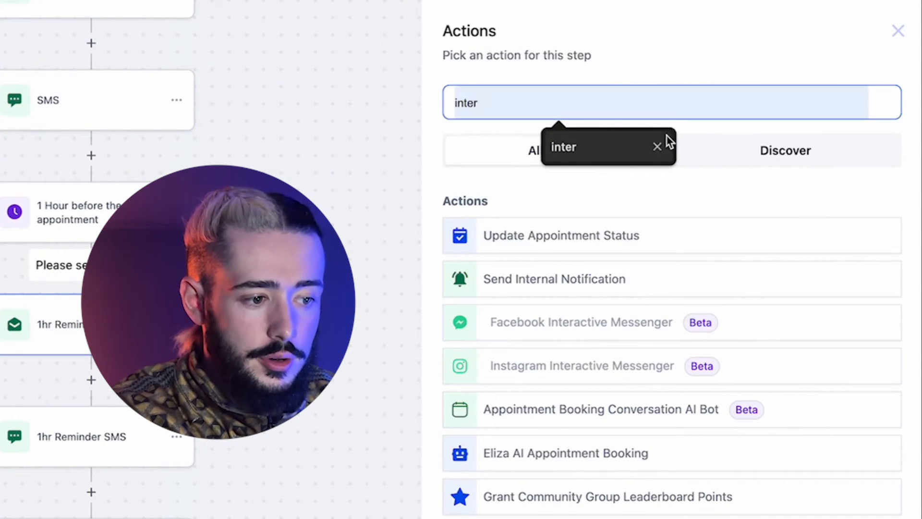
pyautogui.click(669, 142)
pyautogui.click(560, 240)
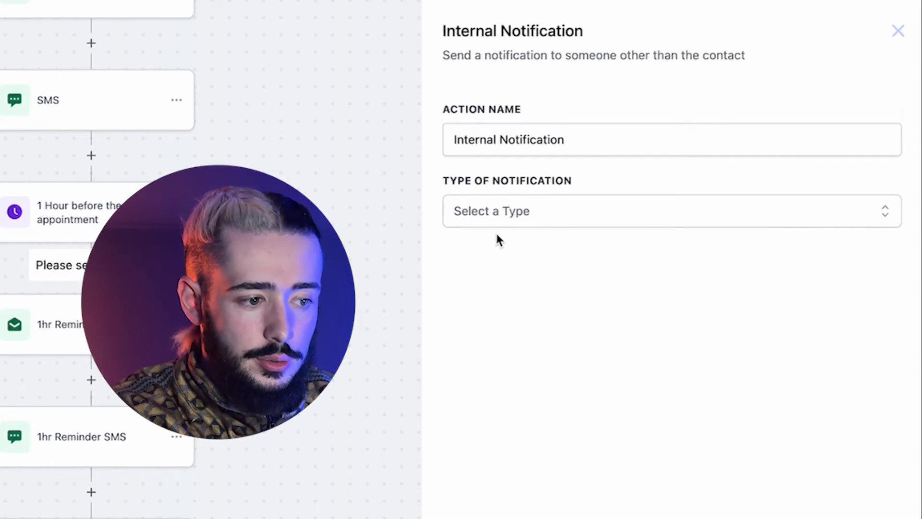
pyautogui.click(493, 218)
pyautogui.click(485, 281)
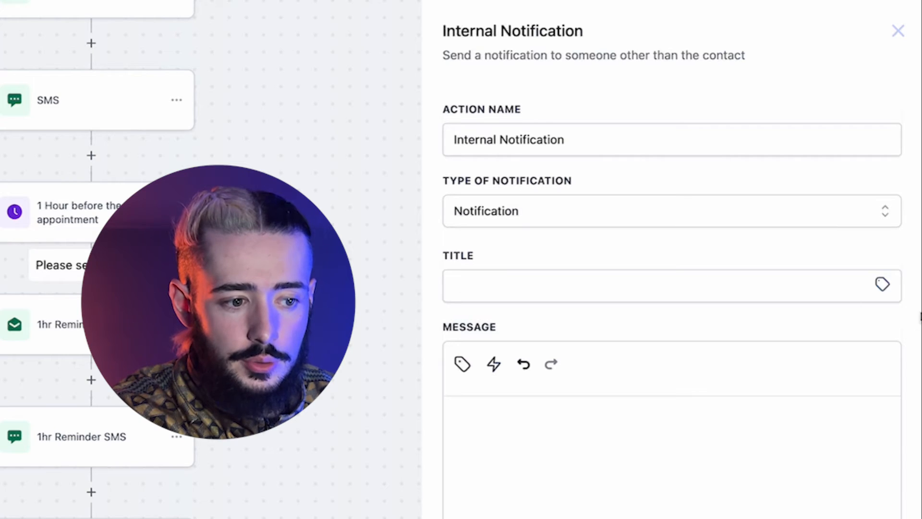
# Title the notification with the contact's full name placeholder and enter the message "Appointment in 1 hour"
pyautogui.click(886, 288)
pyautogui.click(802, 339)
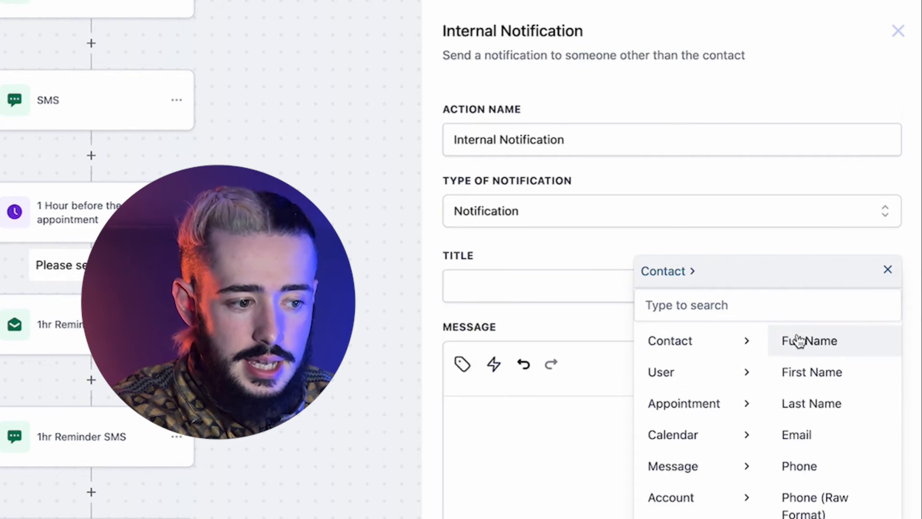
pyautogui.click(799, 342)
pyautogui.click(575, 434)
pyautogui.write('Appointment ')
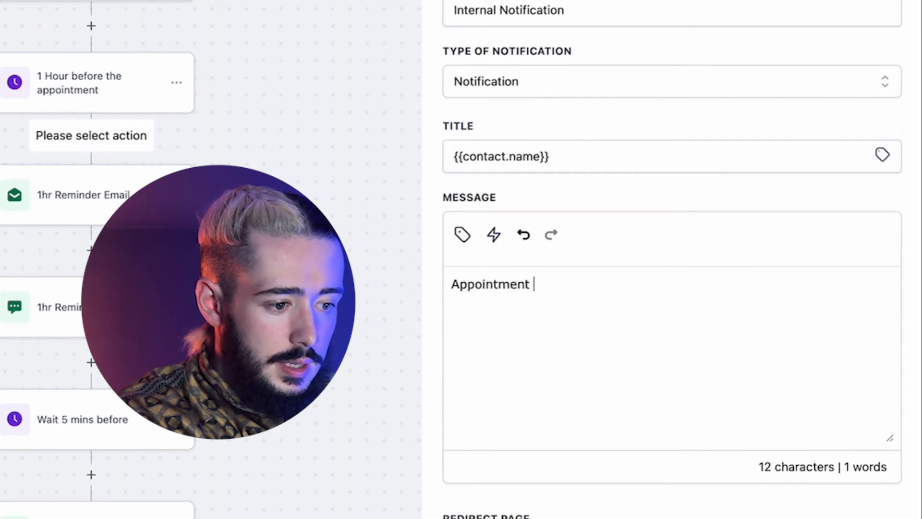
pyautogui.write('in 1 ho')
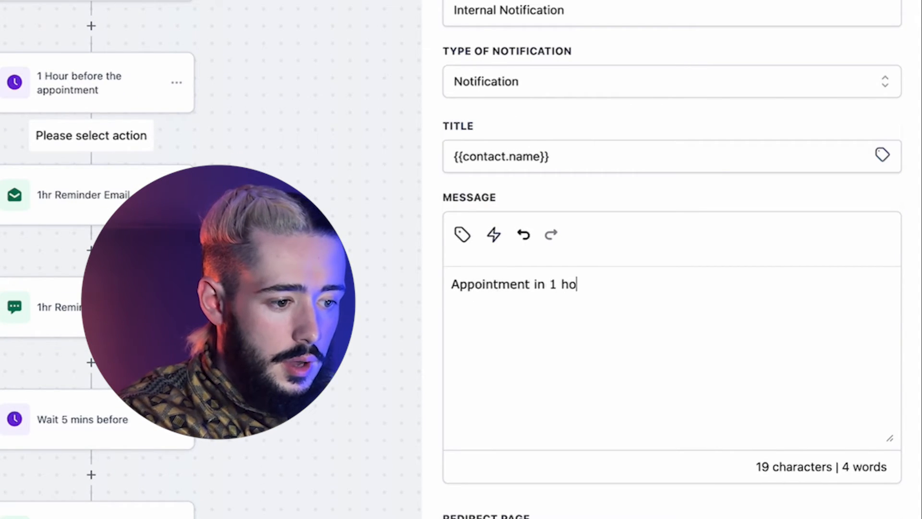
# Set the redirect page to Conversation, address the notification to a Particular User, choose the account owner and save the action
pyautogui.click(620, 257)
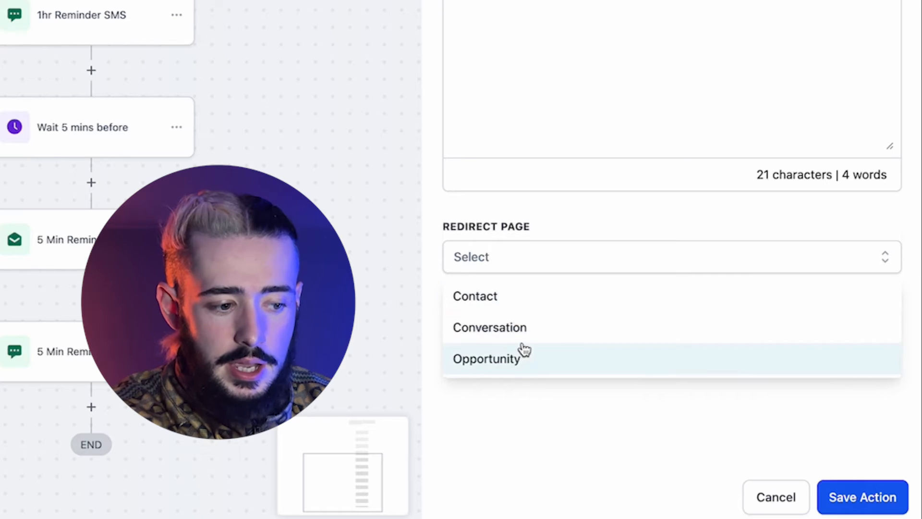
pyautogui.click(522, 327)
pyautogui.click(512, 332)
pyautogui.click(511, 397)
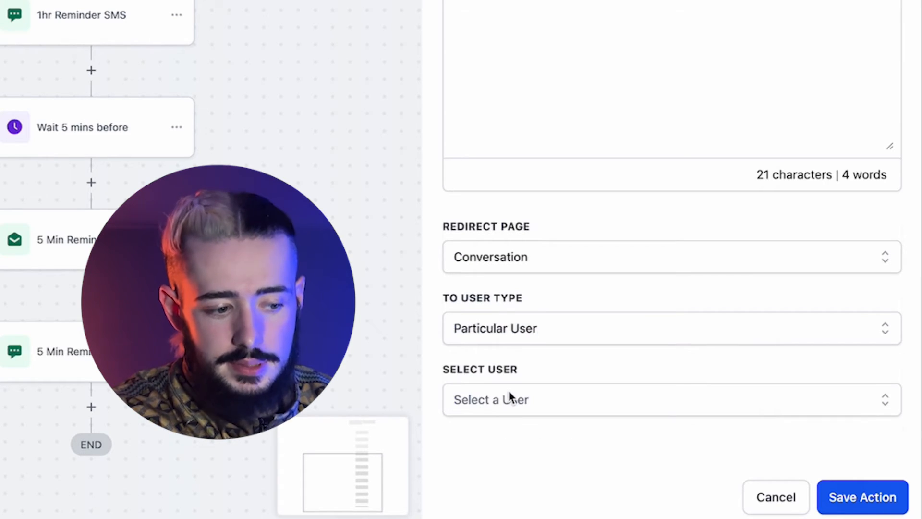
pyautogui.click(510, 404)
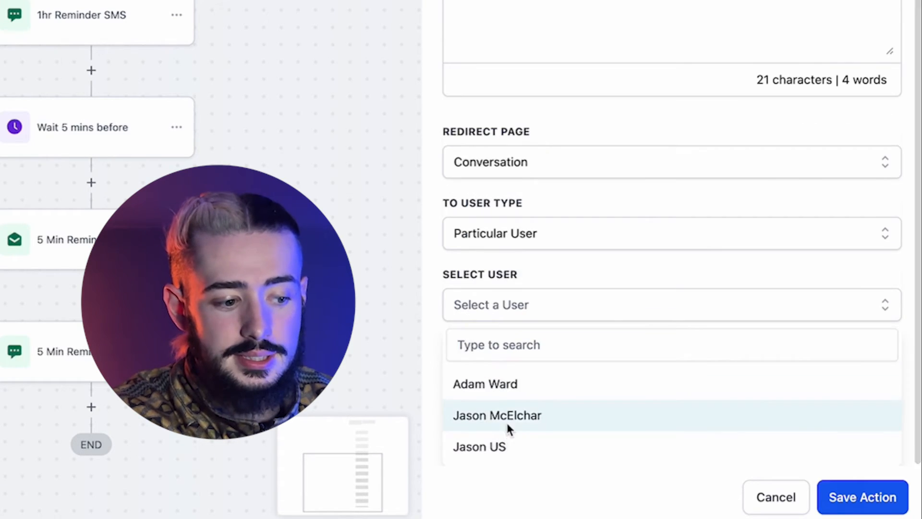
pyautogui.click(508, 424)
pyautogui.click(852, 495)
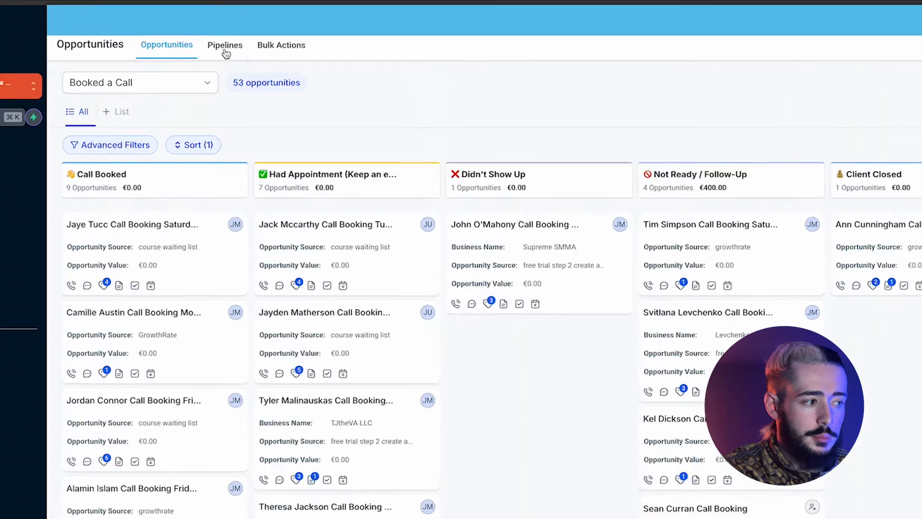
pyautogui.click(183, 82)
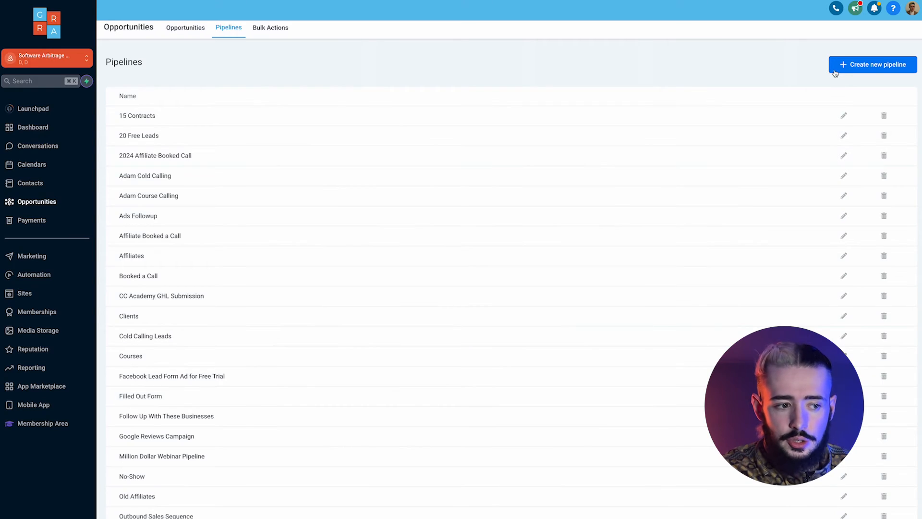
pyautogui.click(841, 69)
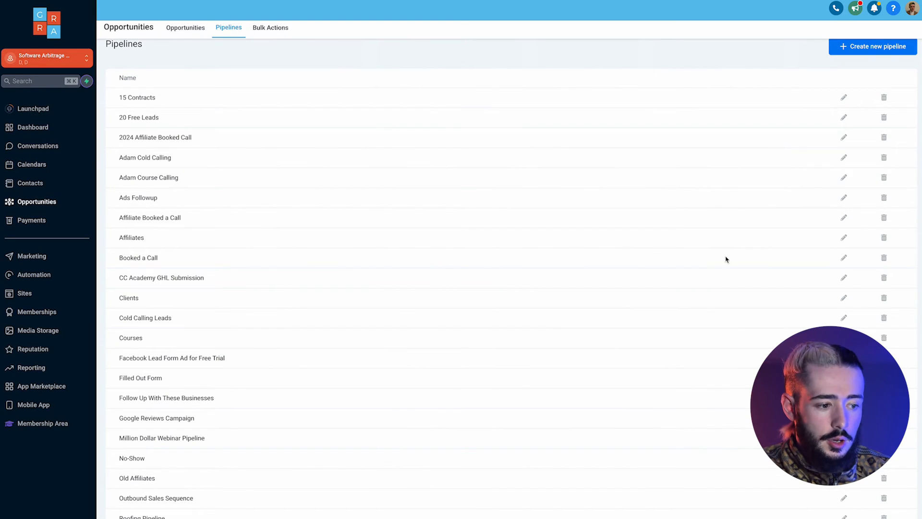
pyautogui.click(776, 192)
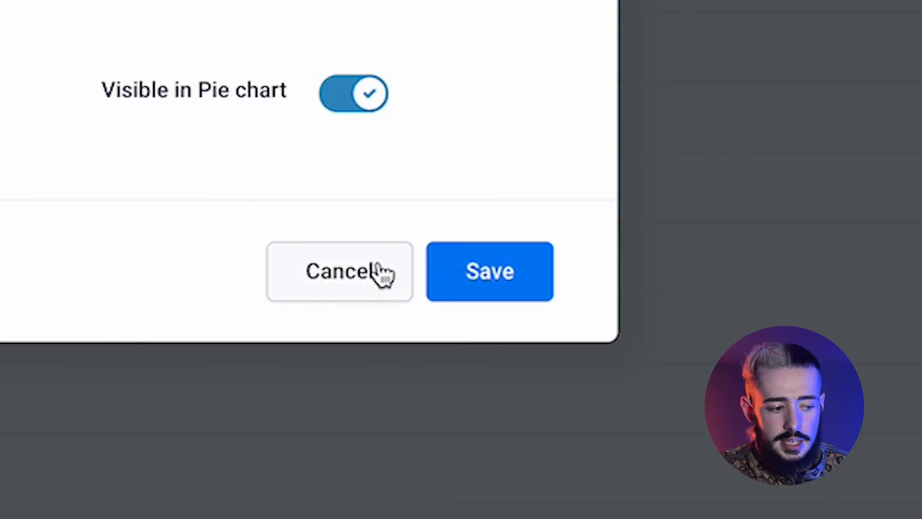
pyautogui.click(381, 272)
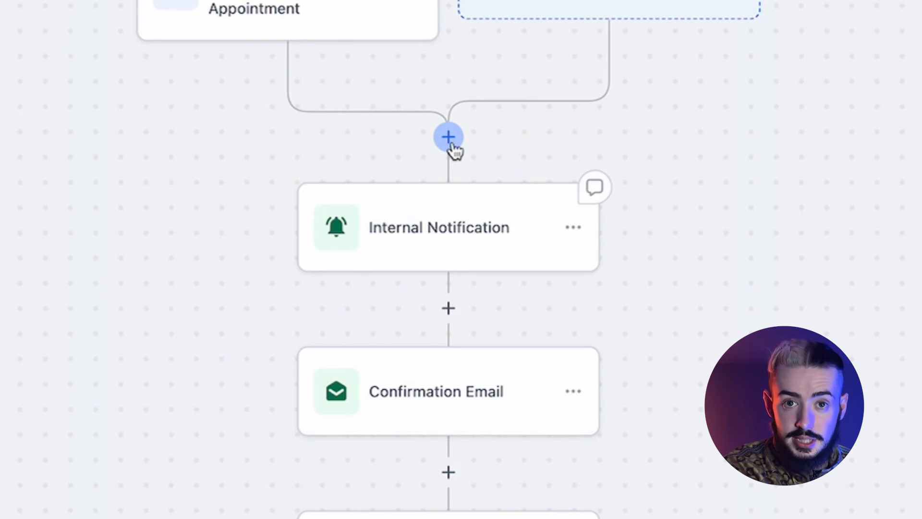
# Insert a Create/Update Opportunity action between the Customer Booked Appointment trigger and Internal Notification
pyautogui.click(451, 140)
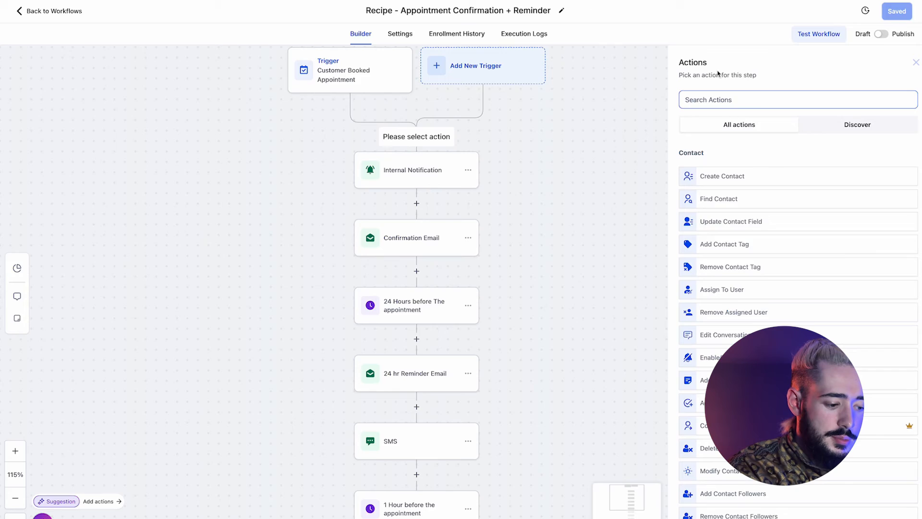
pyautogui.write('opp')
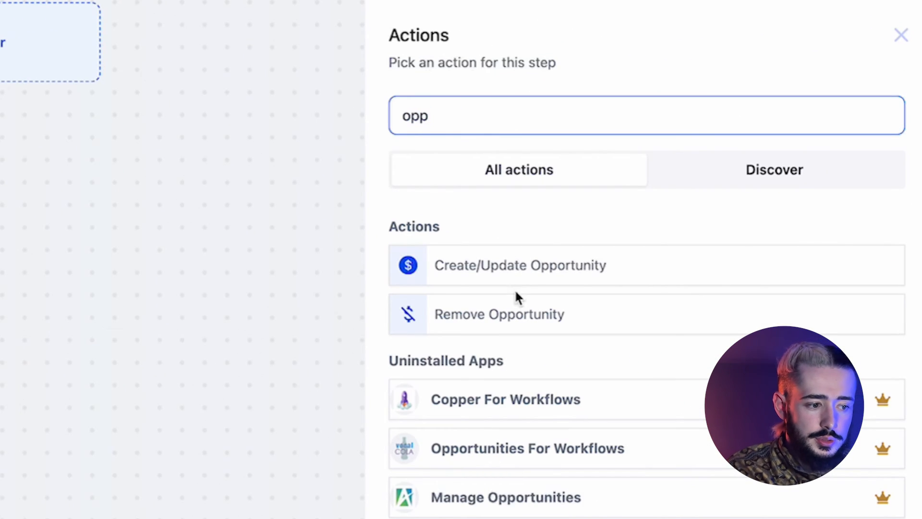
pyautogui.click(482, 276)
# Set the opportunity's pipeline to Booked a Call and its pipeline stage to Call Booked
pyautogui.click(358, 242)
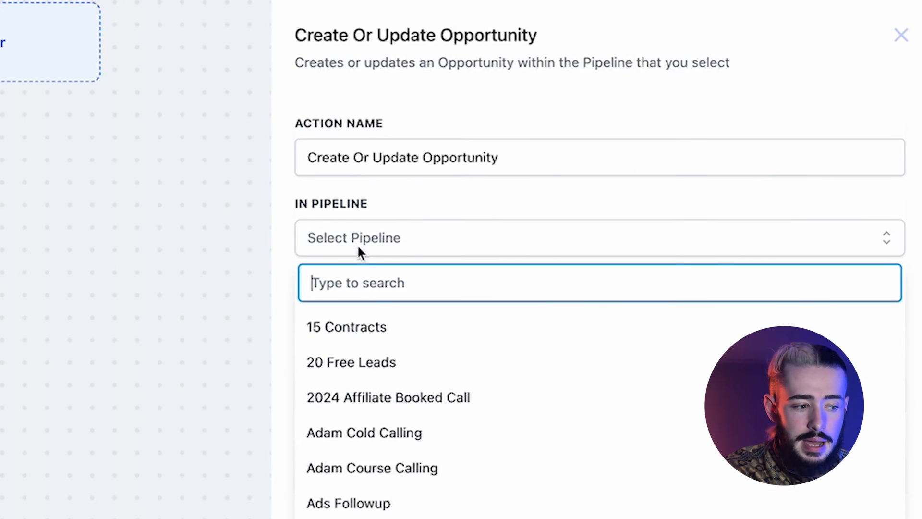
pyautogui.scroll(-3, 397, 408)
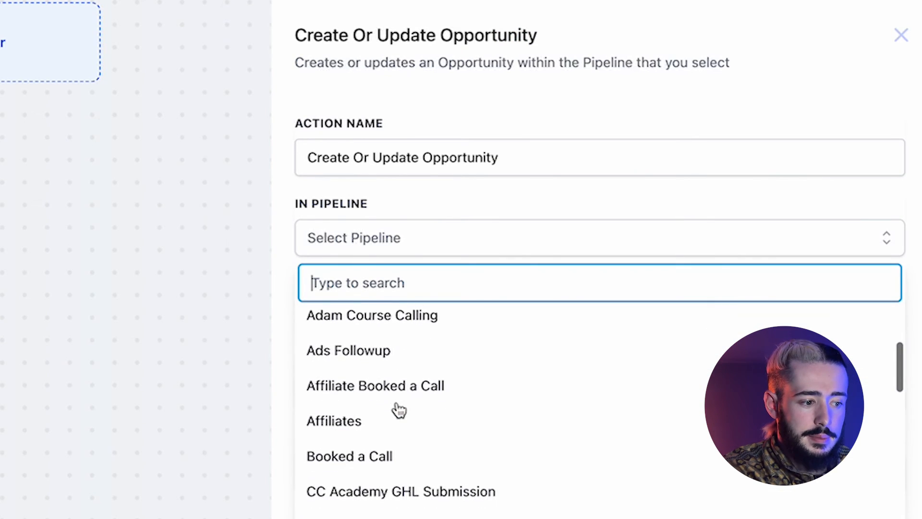
pyautogui.scroll(-1, 384, 422)
pyautogui.click(366, 438)
pyautogui.click(377, 315)
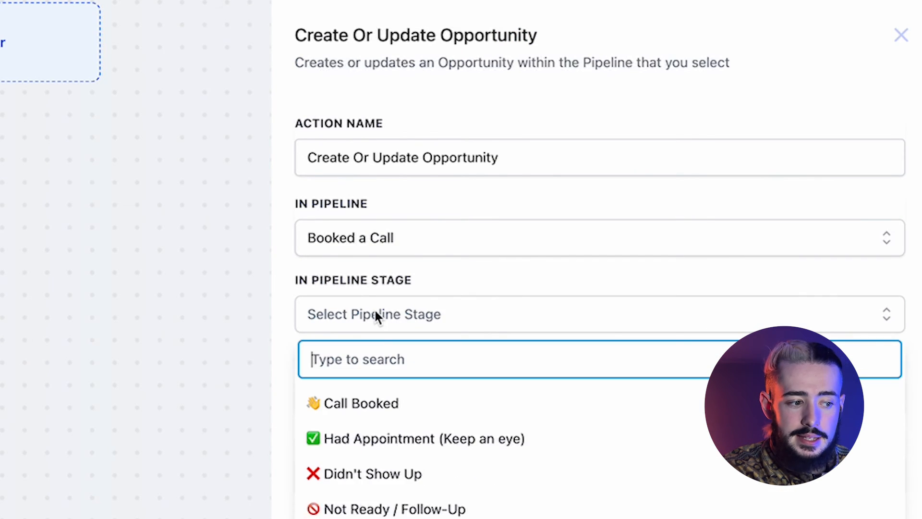
pyautogui.click(356, 409)
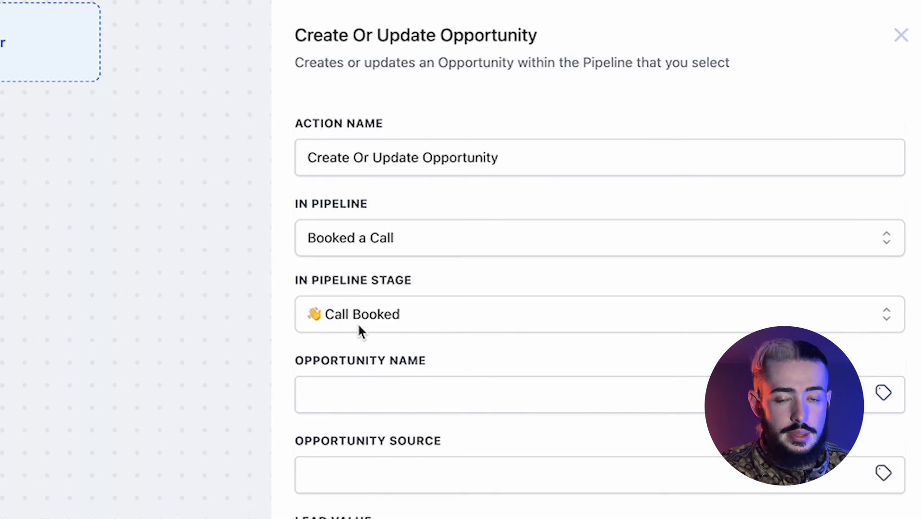
# Name the opportunity with the contact's full name placeholder, set its lead value to 497 and its status to open
pyautogui.click(883, 399)
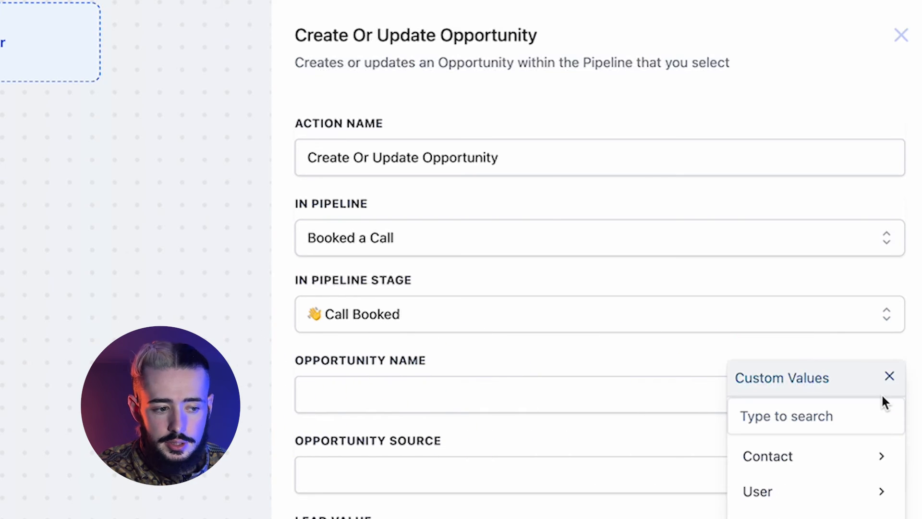
pyautogui.click(785, 452)
pyautogui.click(777, 459)
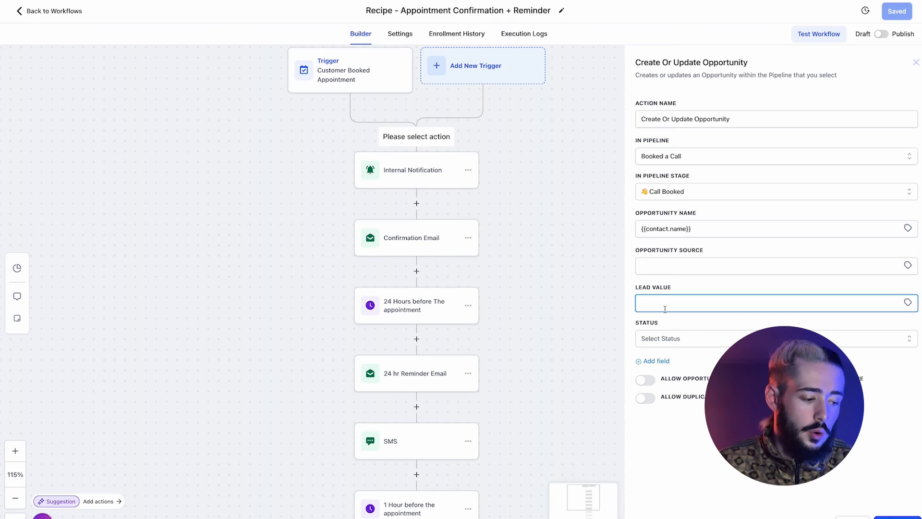
pyautogui.write('497')
pyautogui.click(376, 377)
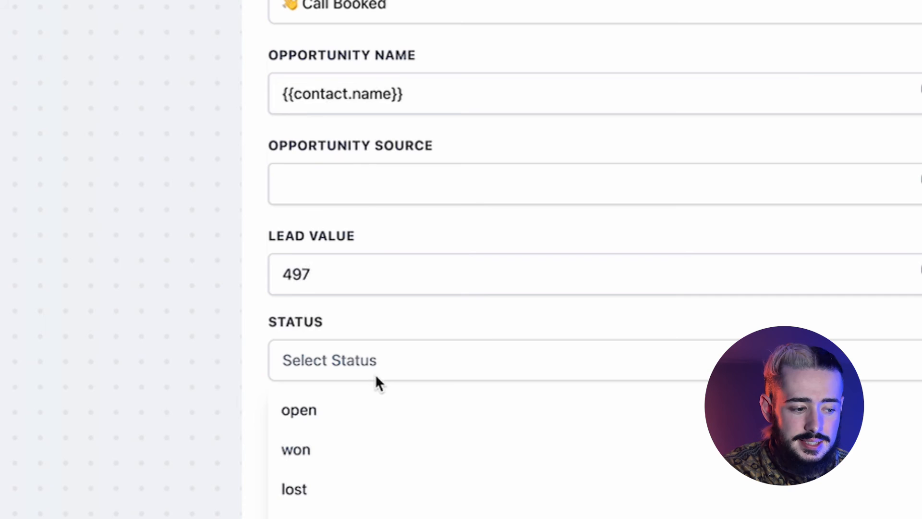
pyautogui.click(318, 423)
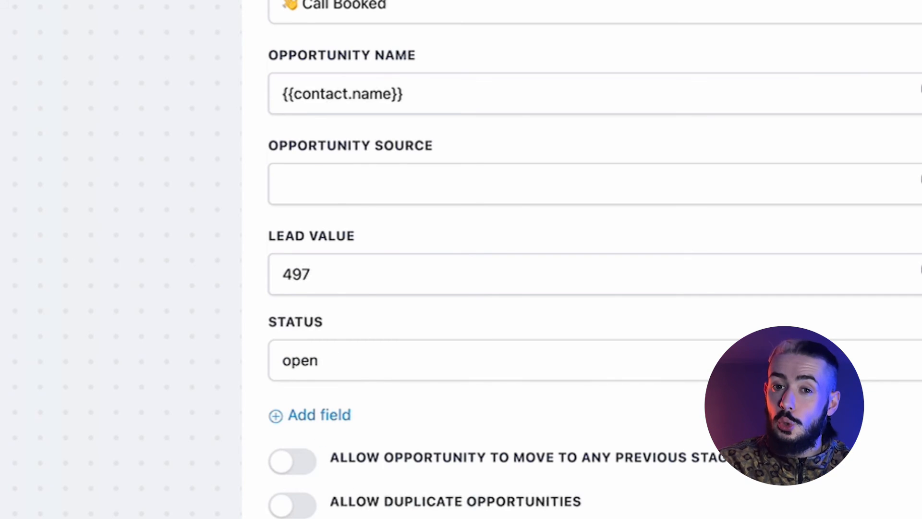